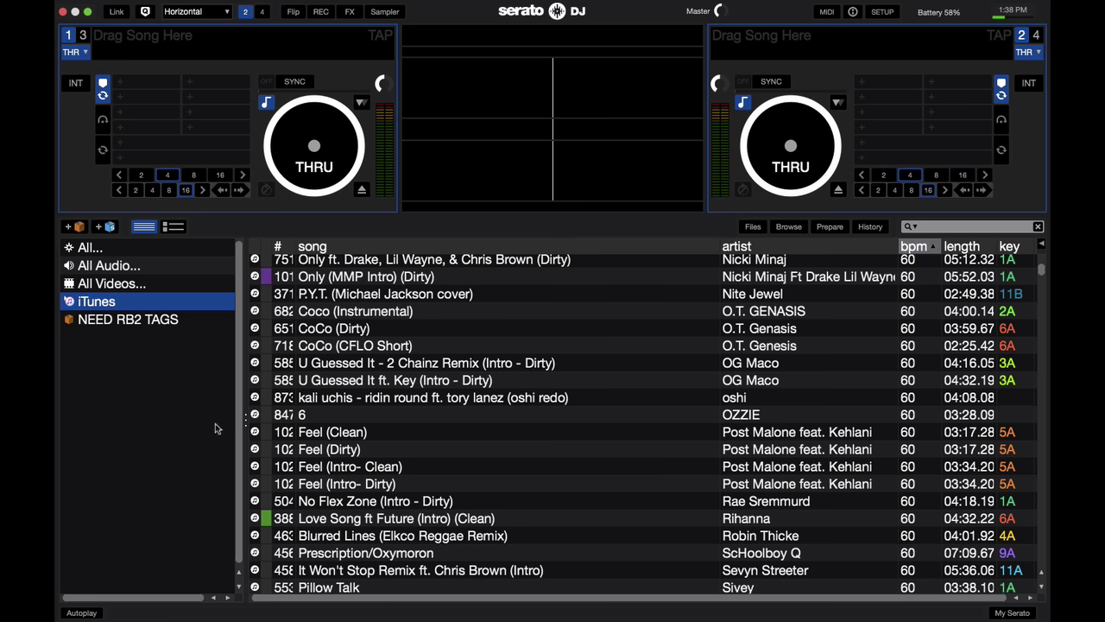
Compare the All, All Audio and All Videos views, then expand the iTunes library's playlists
left_click(89, 248)
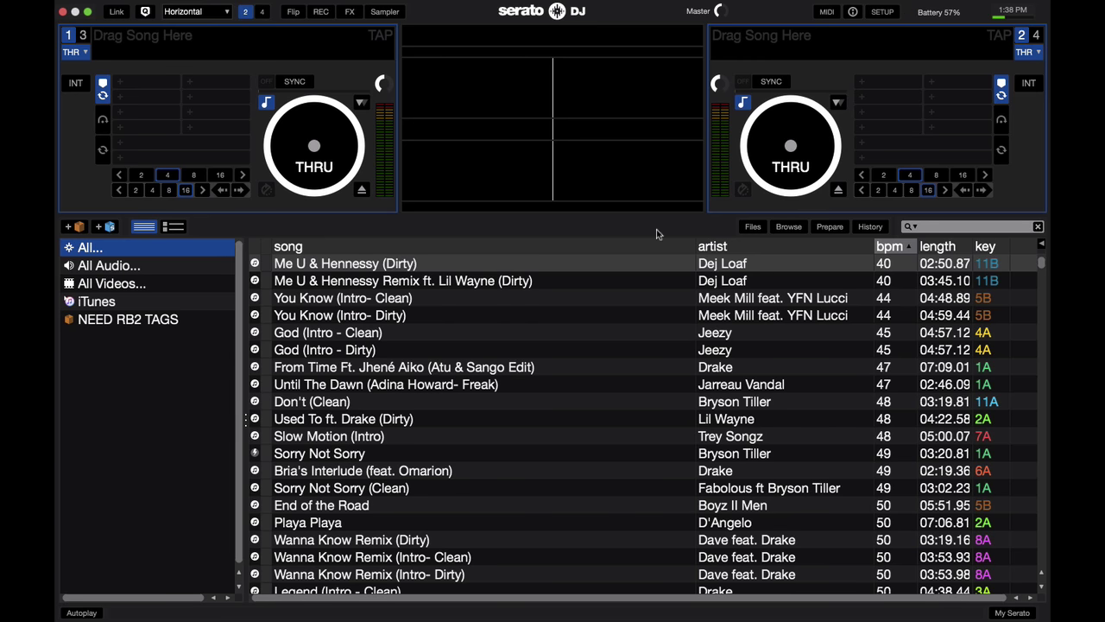
left_click(178, 265)
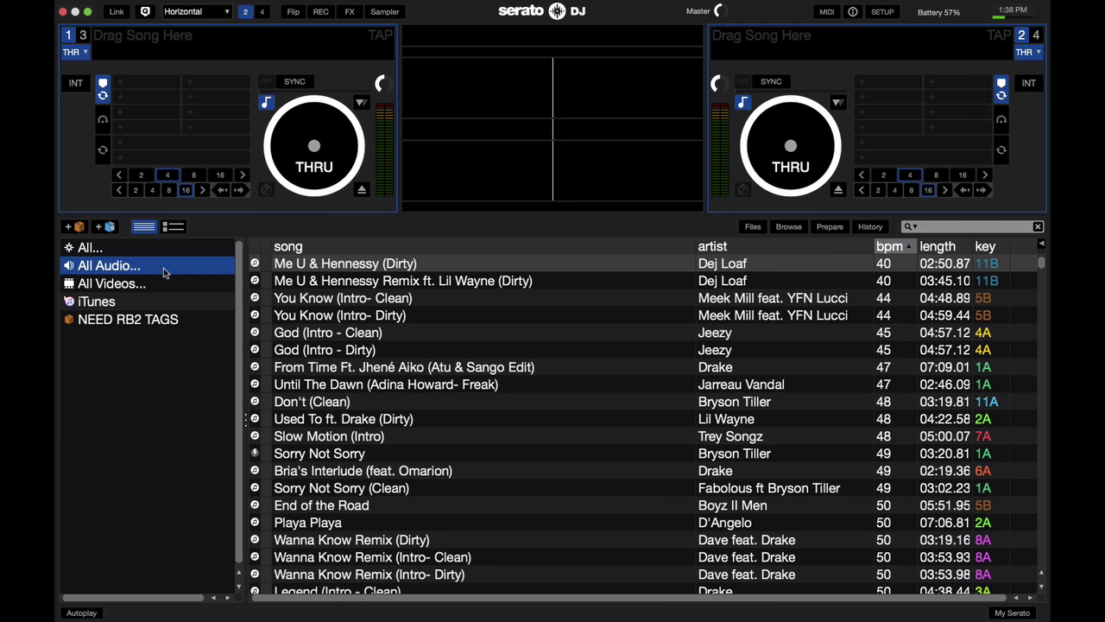
left_click(164, 286)
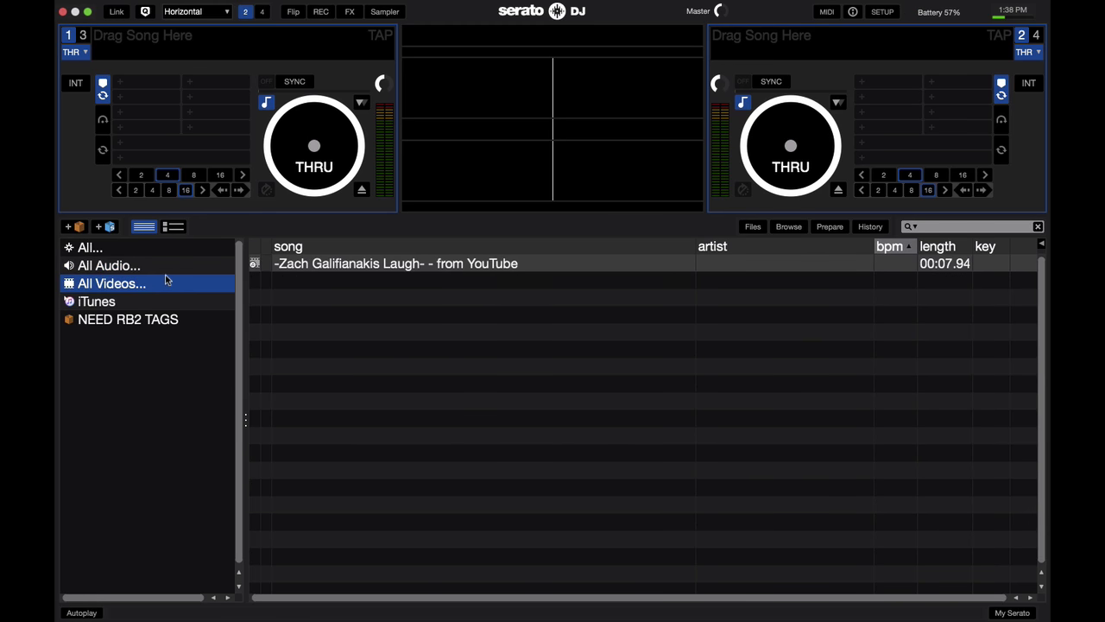
left_click(169, 267)
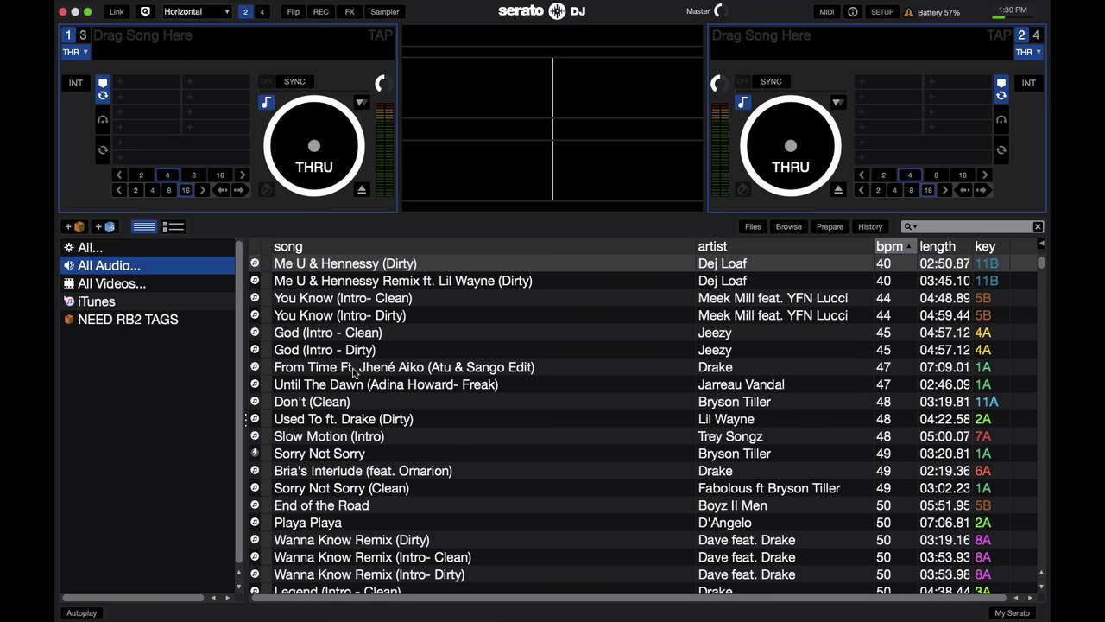
left_click(177, 289)
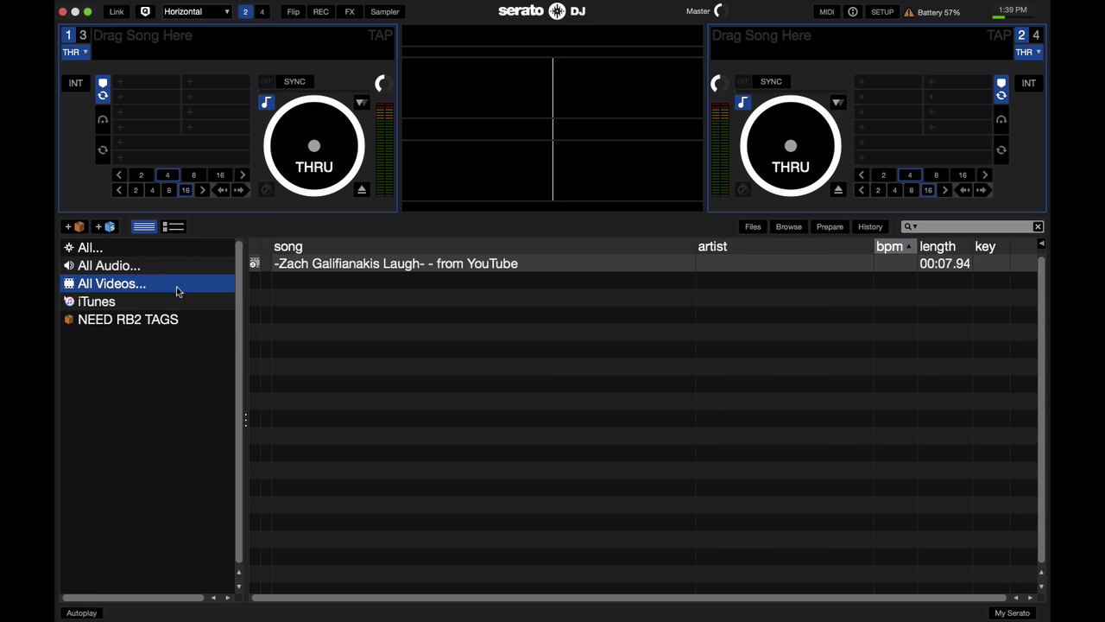
left_click(175, 271)
left_click(173, 288)
left_click(68, 302)
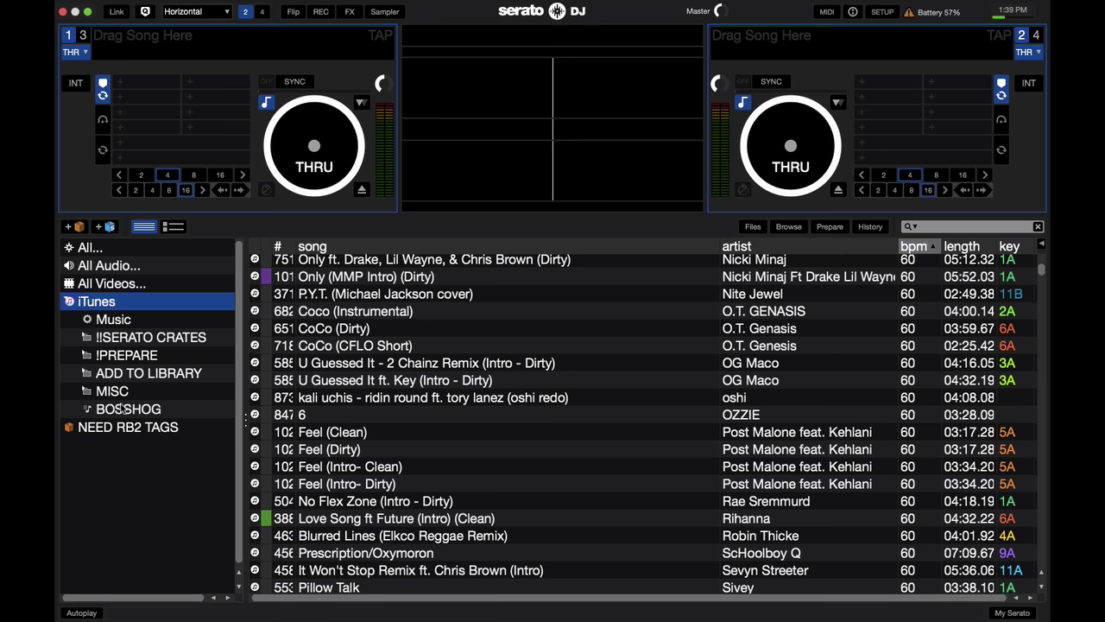
Expand the !!SERATO CRATES folder and the !PREPARE crate
left_click(88, 337)
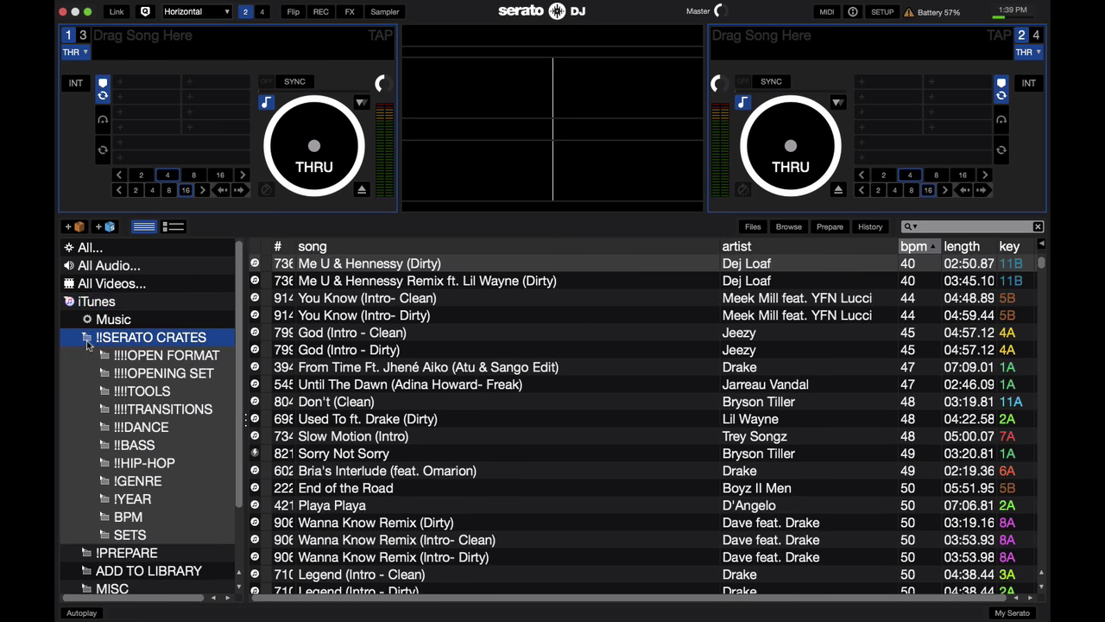
scroll(103, 367, "down", 3)
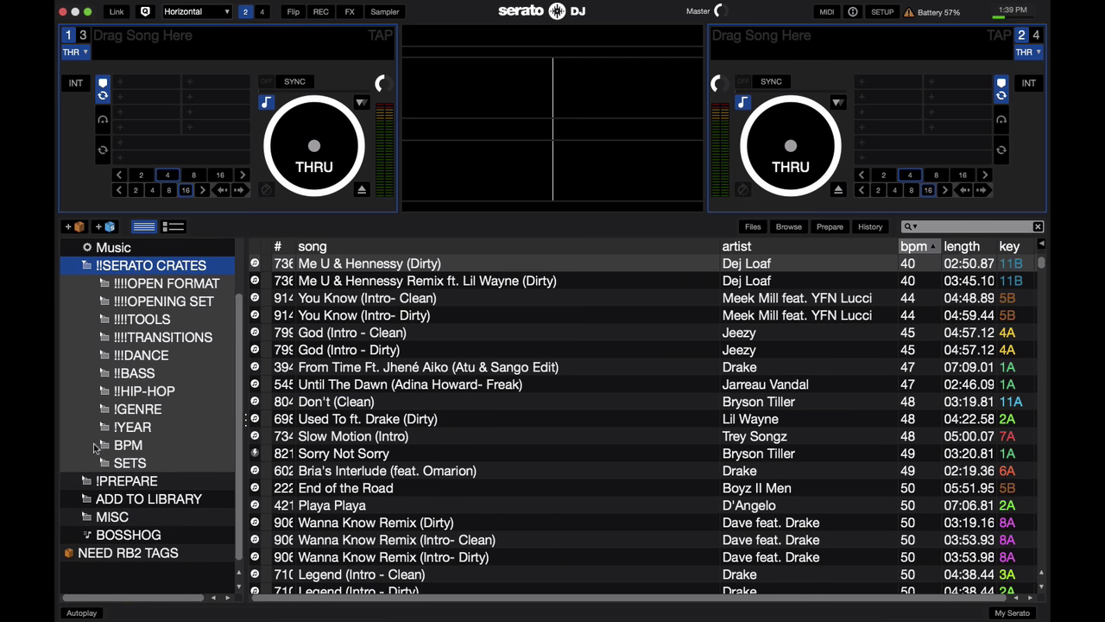
left_click(95, 480)
scroll(99, 475, "down", 2)
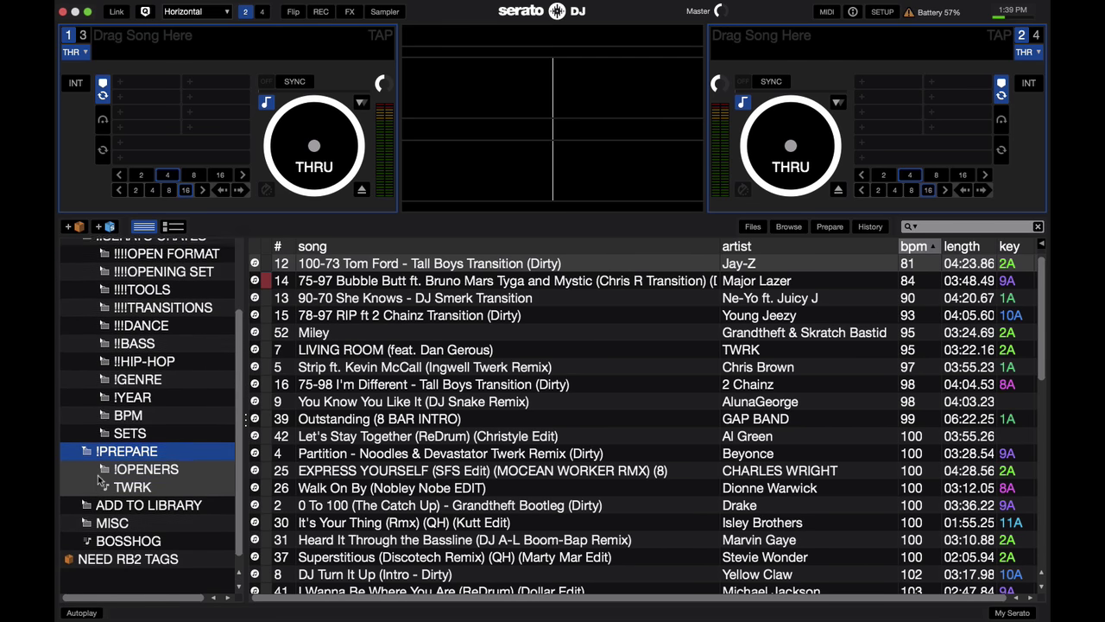
scroll(122, 390, "up", 5)
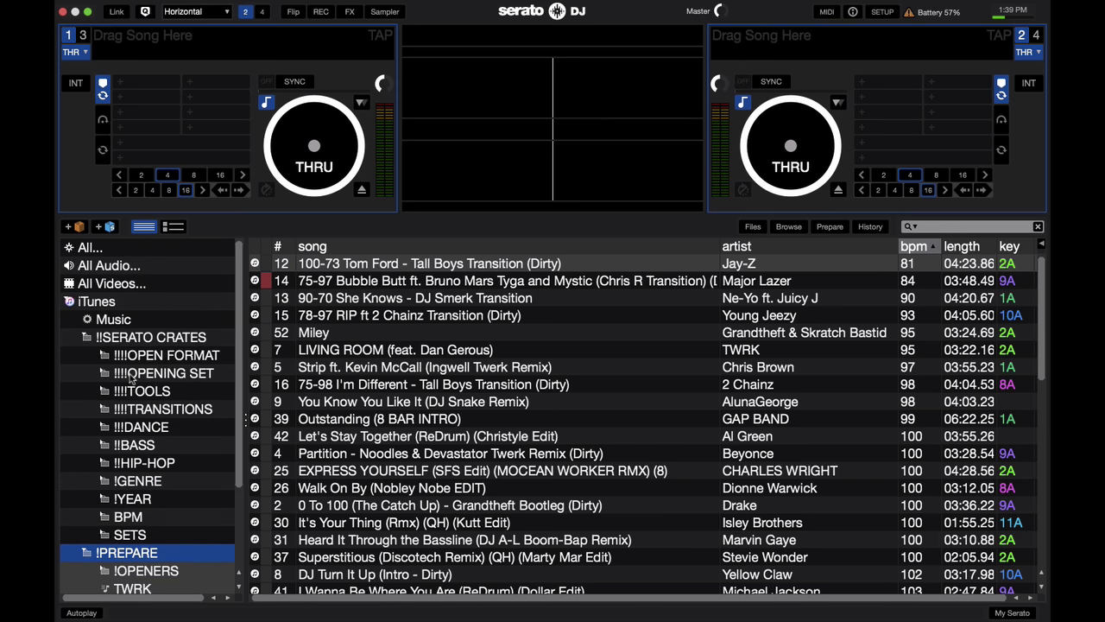
Expand !!!OPEN FORMAT's subcrates and select the !!!OPENING SET crate
left_click(110, 356)
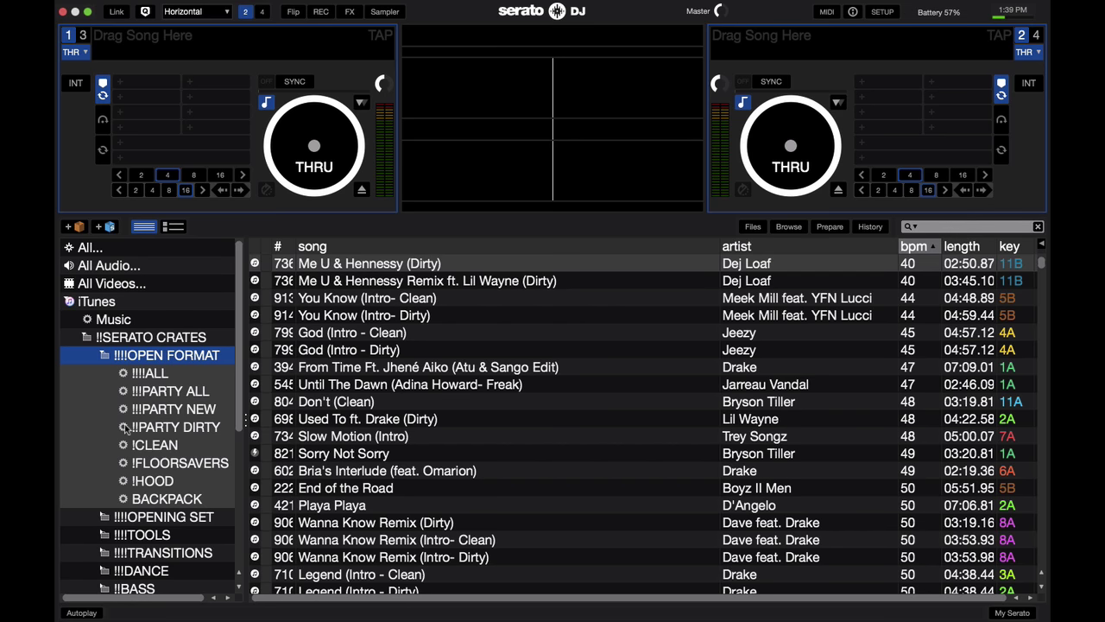
scroll(126, 429, "down", 4)
scroll(126, 429, "up", 2)
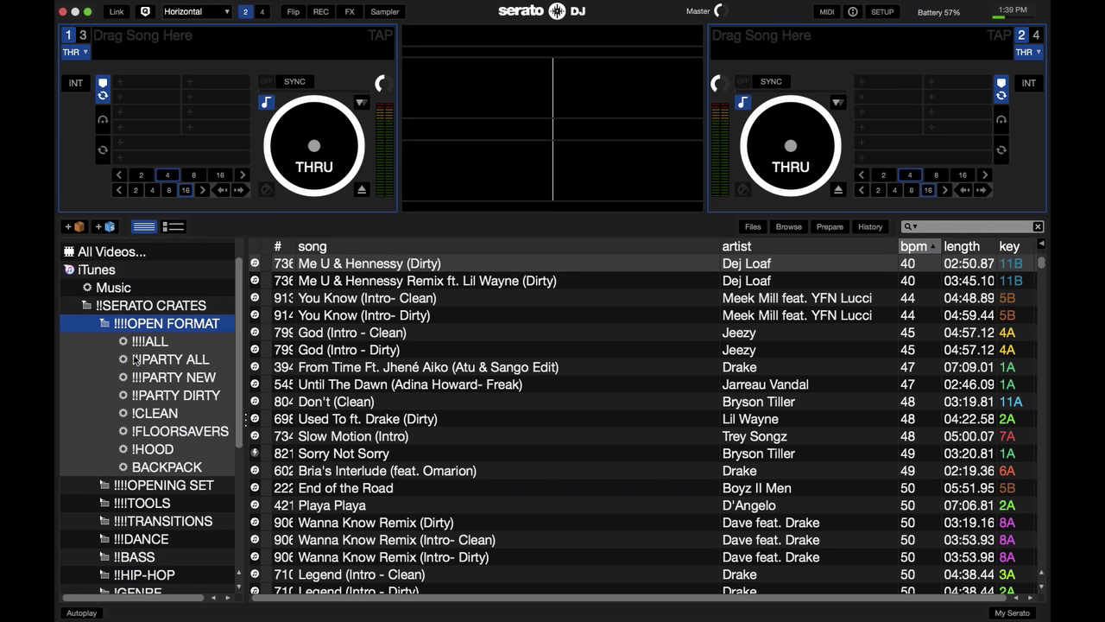
left_click(104, 324)
left_click(104, 324)
scroll(108, 338, "down", 5)
left_click(109, 342)
left_click(103, 337)
left_click(102, 339)
left_click(102, 339)
scroll(129, 354, "up", 6)
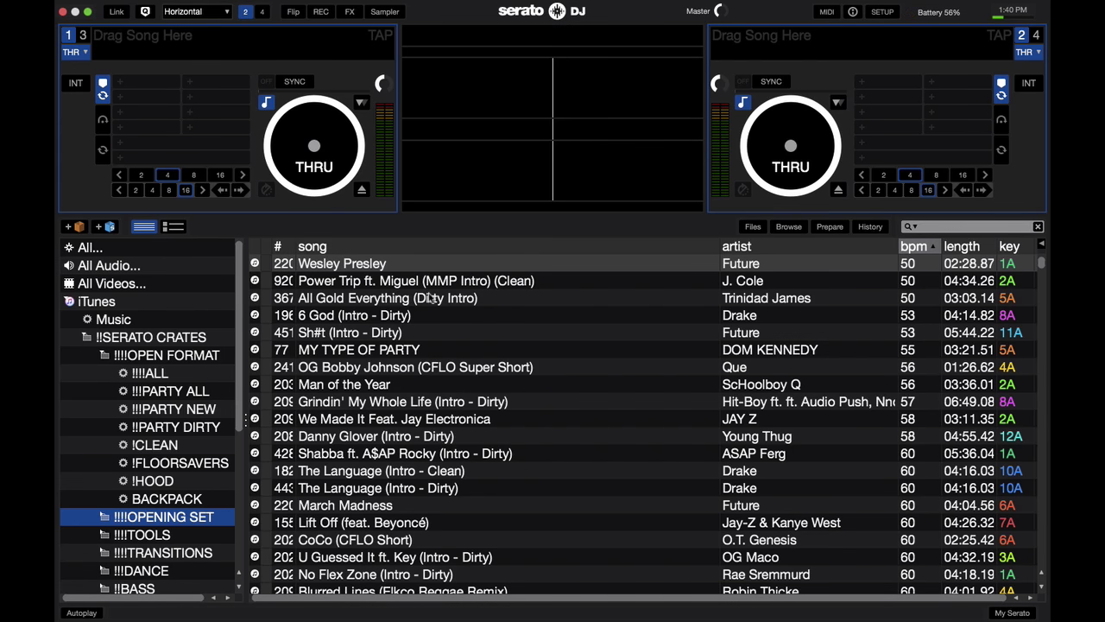
Collapse the iTunes tree and open the NEED RB2 TAGS crate
scroll(138, 368, "down", 2)
scroll(139, 368, "up", 2)
left_click(69, 302)
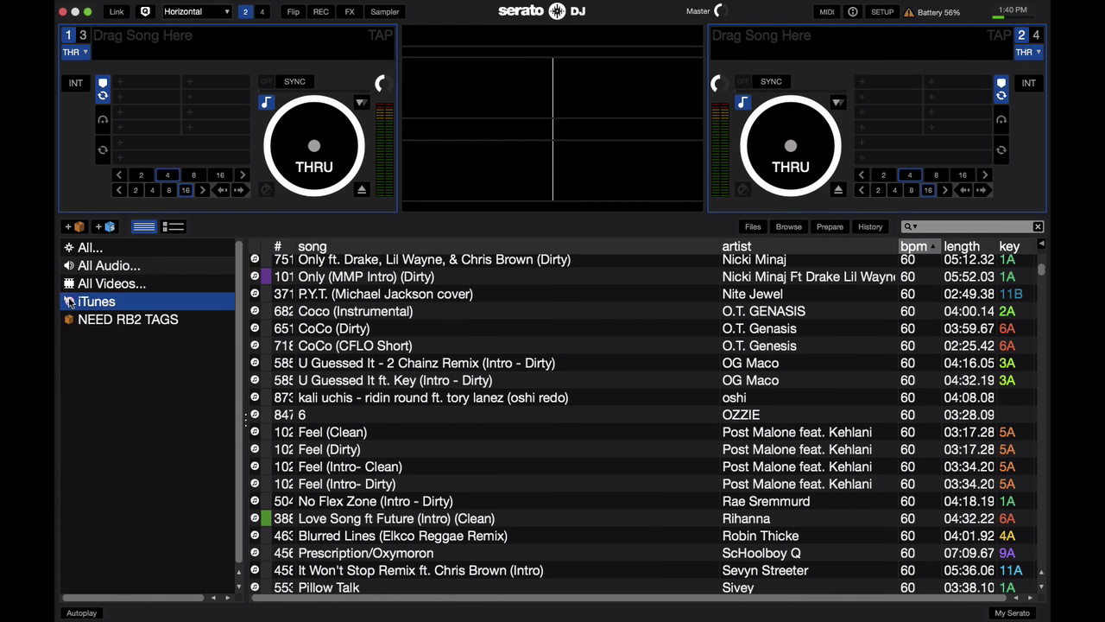
left_click(98, 321)
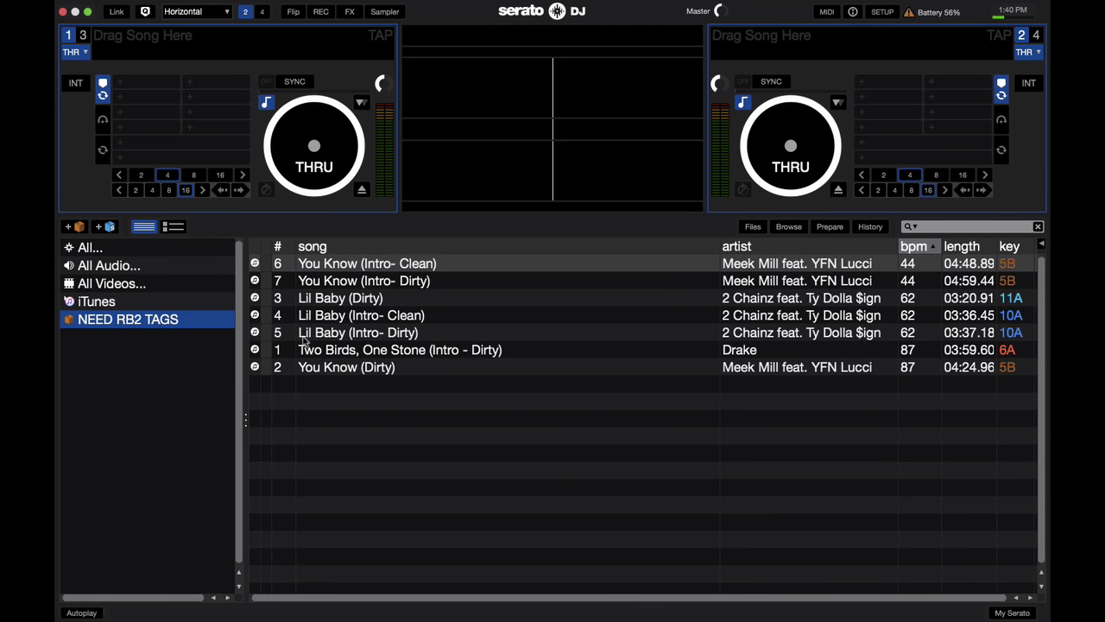
Drag Out My Face from the !CLEAN crate into NEED RB2 TAGS
left_click(77, 300)
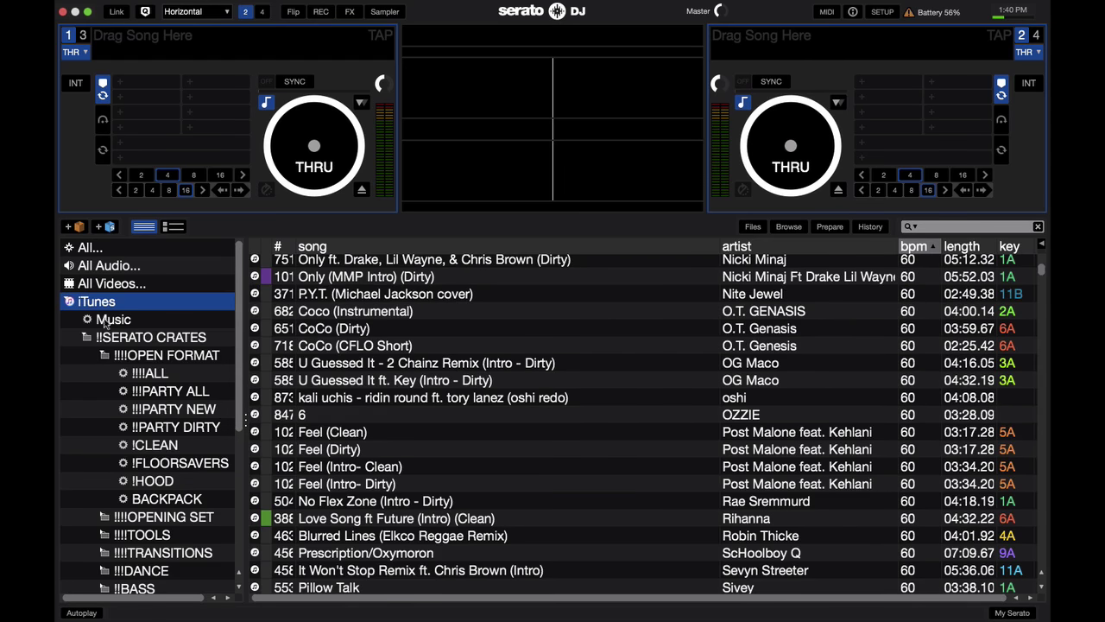
scroll(159, 389, "down", 3)
left_click(175, 302)
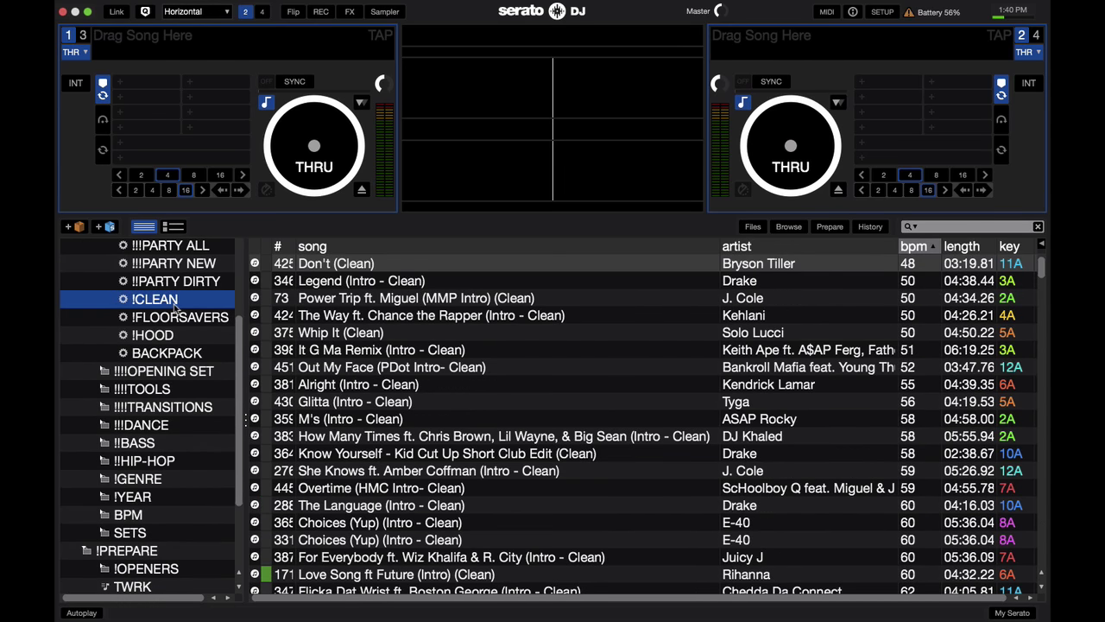
scroll(189, 310, "down", 3)
left_click(384, 491)
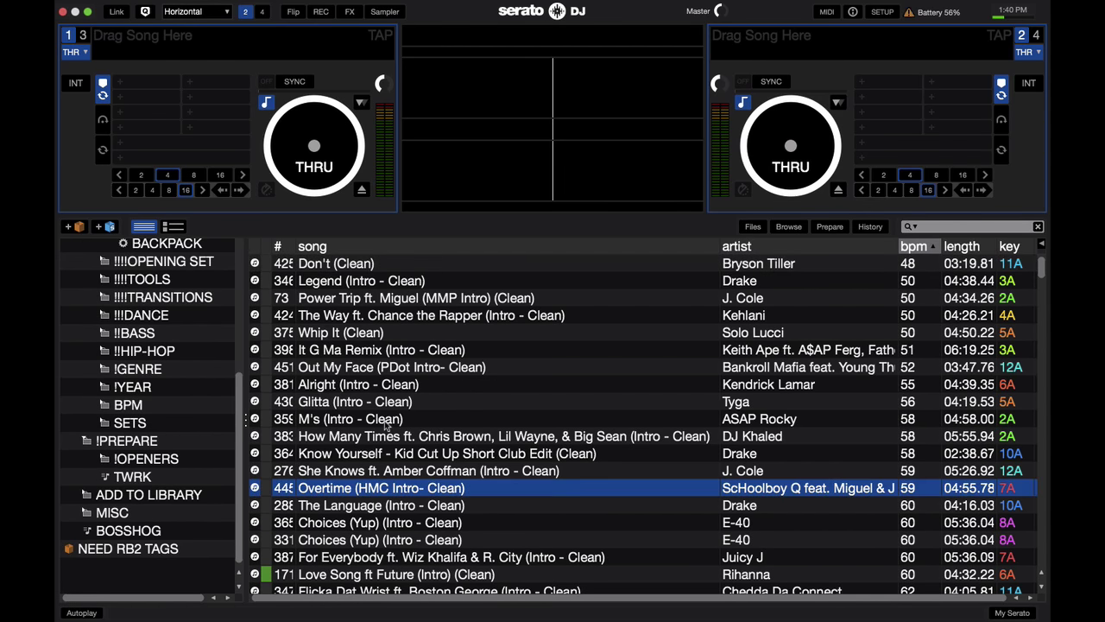
left_click(387, 384, "shift")
left_click_drag(361, 370, 164, 560)
left_click(156, 549)
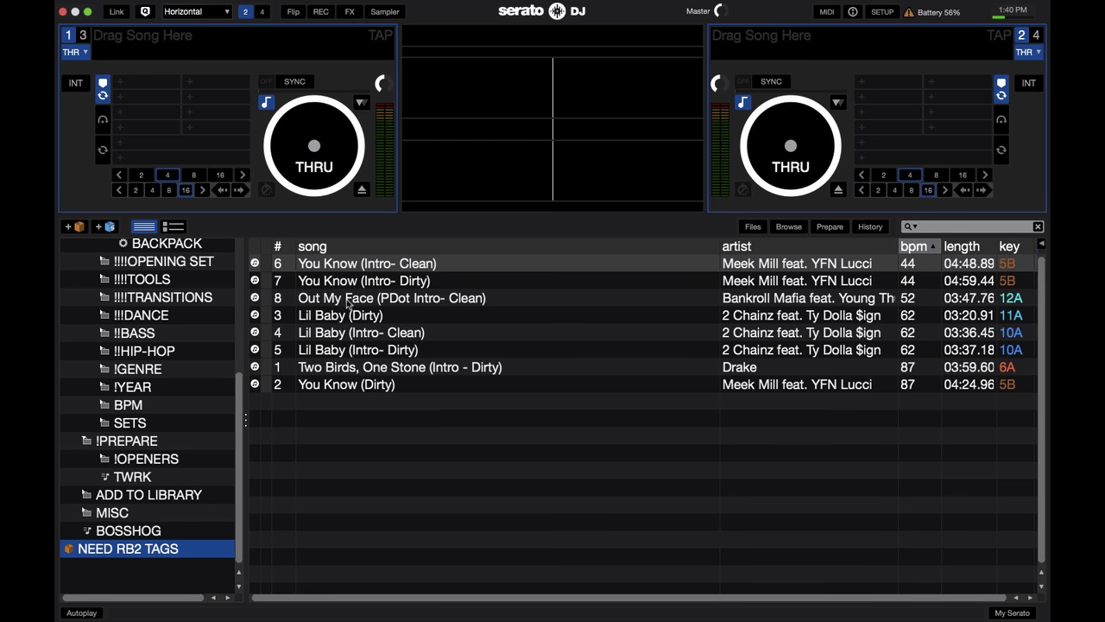
Add PARTY ALL tracks from Waves (Doc Adam Edit) to B#tch Better Have My Money into NEED RB2 TAGS
scroll(128, 525, "up", 5)
left_click(164, 273)
left_click(421, 384)
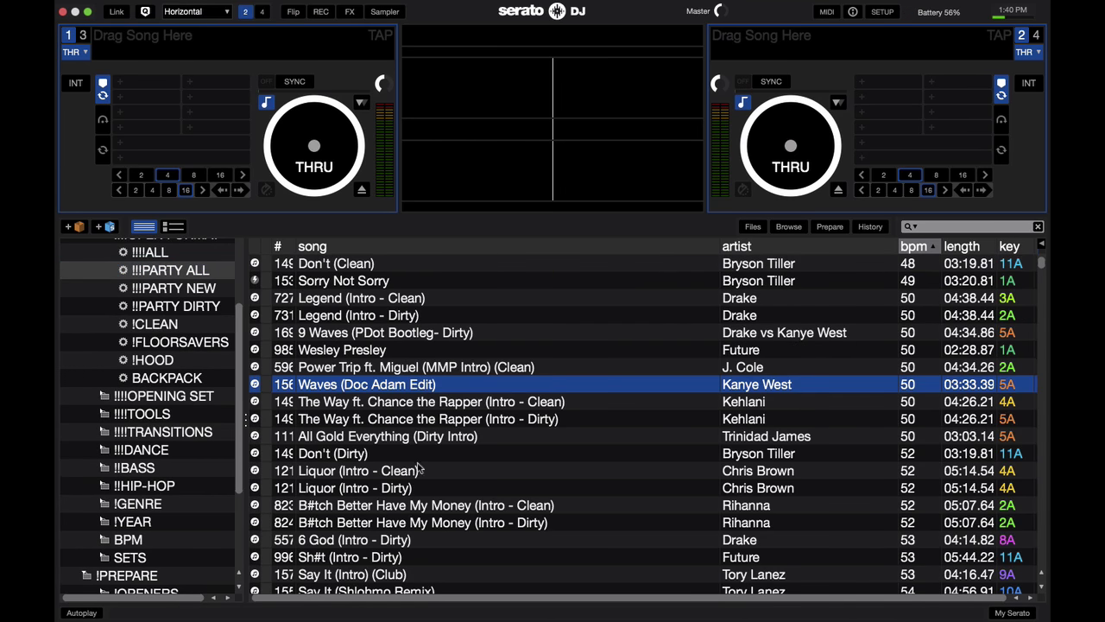
left_click(410, 505, "shift")
scroll(133, 394, "down", 4)
left_click_drag(376, 435, 162, 539)
left_click(163, 547)
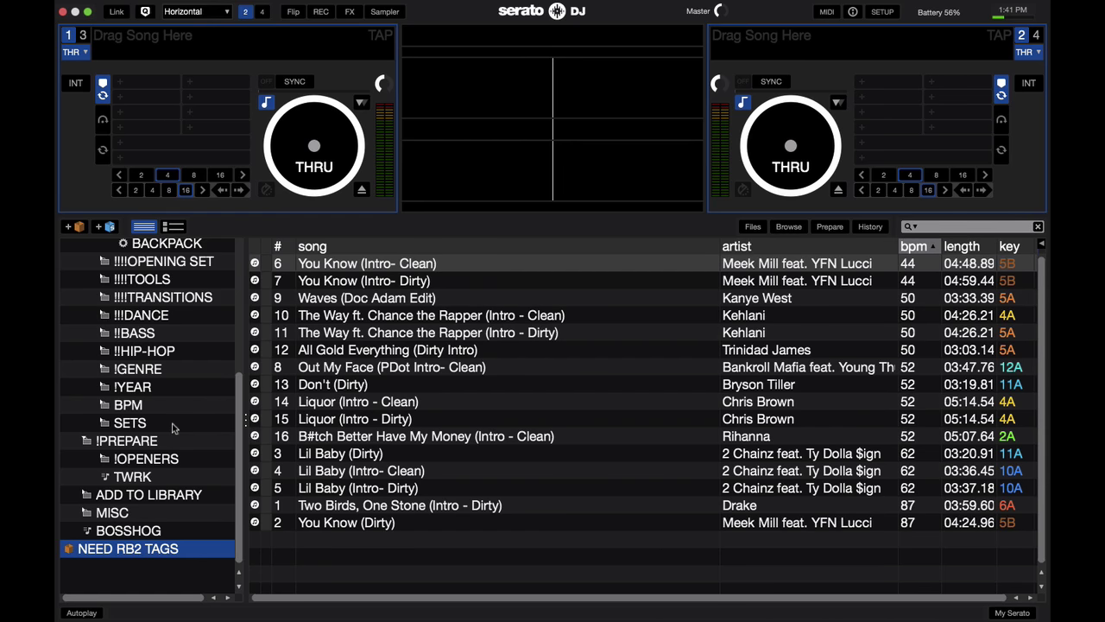
scroll(172, 427, "up", 5)
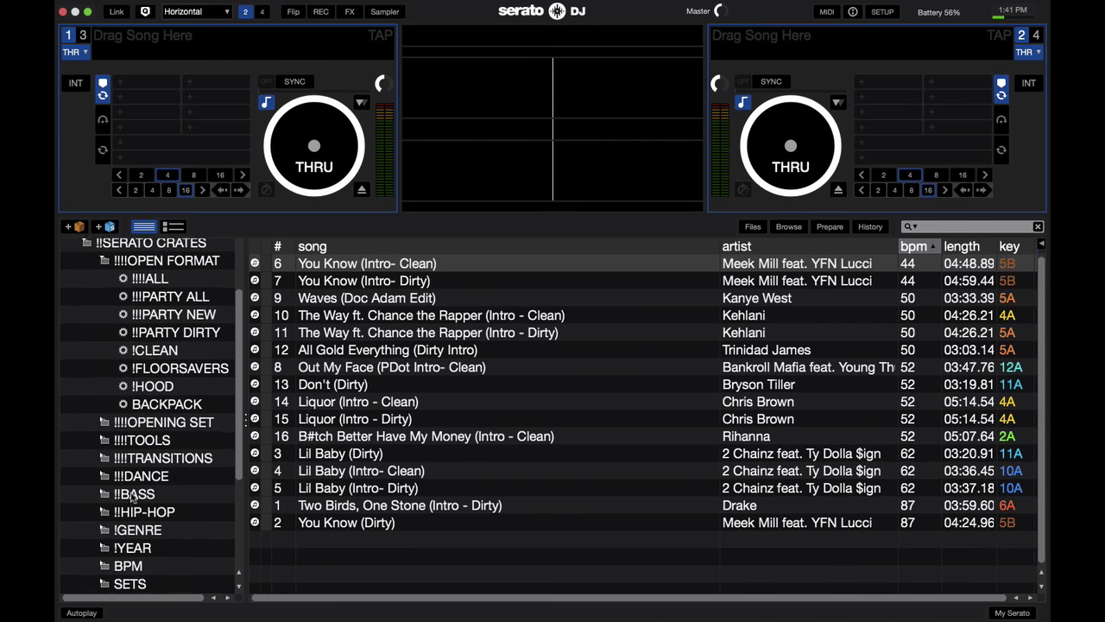
scroll(163, 282, "down", 5)
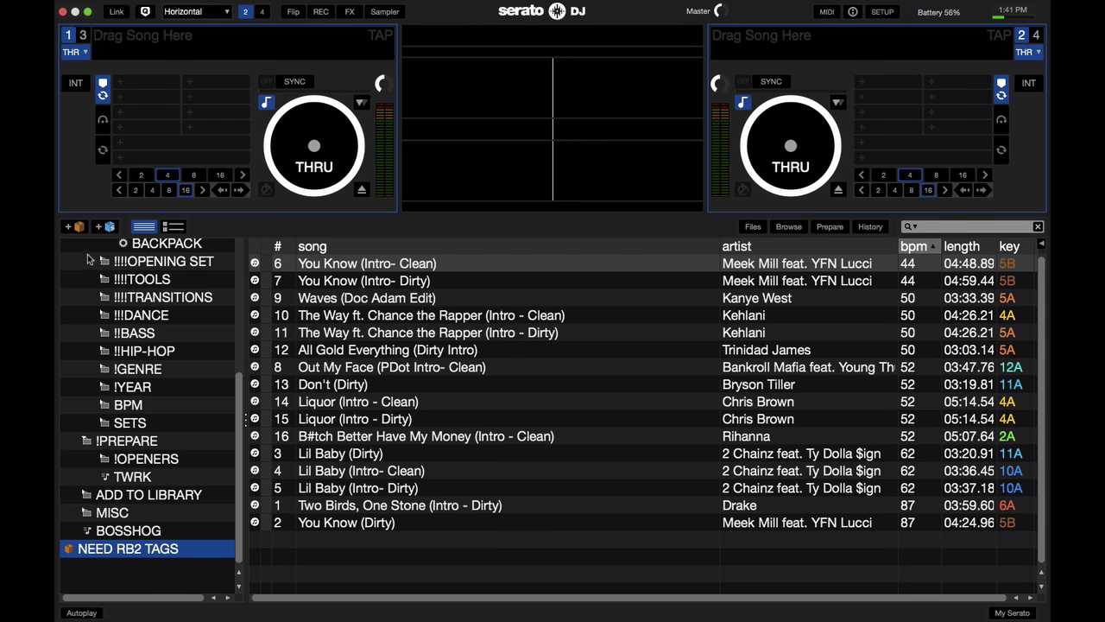
Create a new crate 1 and nest it under NEED RB2 TAGS
left_click(73, 225)
mouse_move(81, 568)
left_mouse_down()
mouse_move(87, 550)
mouse_move(90, 570)
mouse_move(69, 549)
mouse_move(76, 563)
mouse_move(89, 566)
mouse_move(88, 555)
left_mouse_up()
left_click(66, 567)
left_click(70, 568)
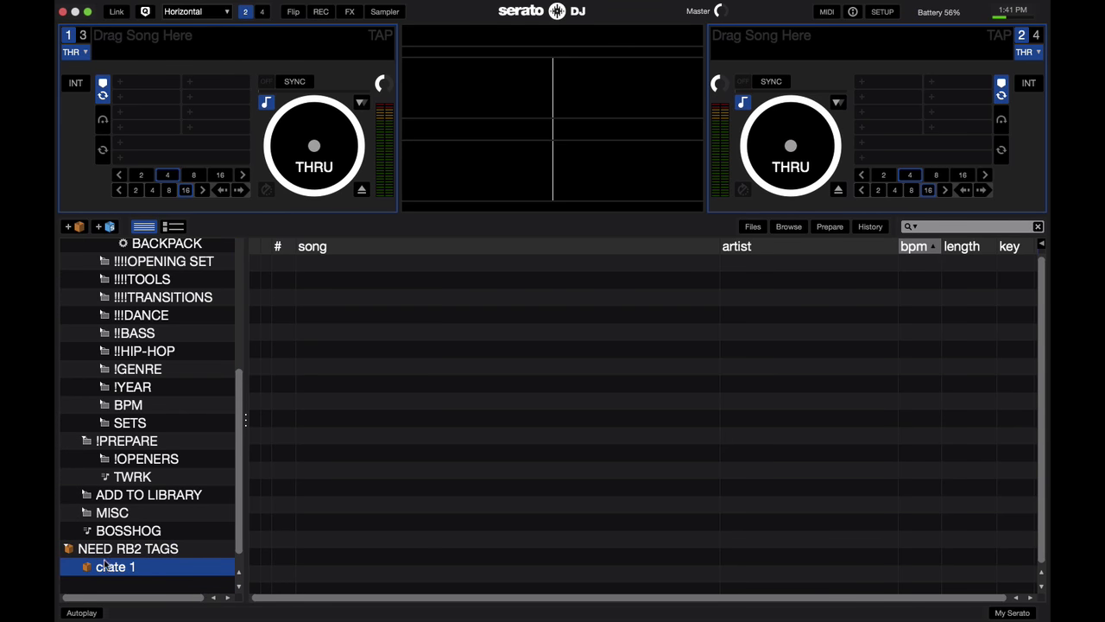
left_click(76, 550)
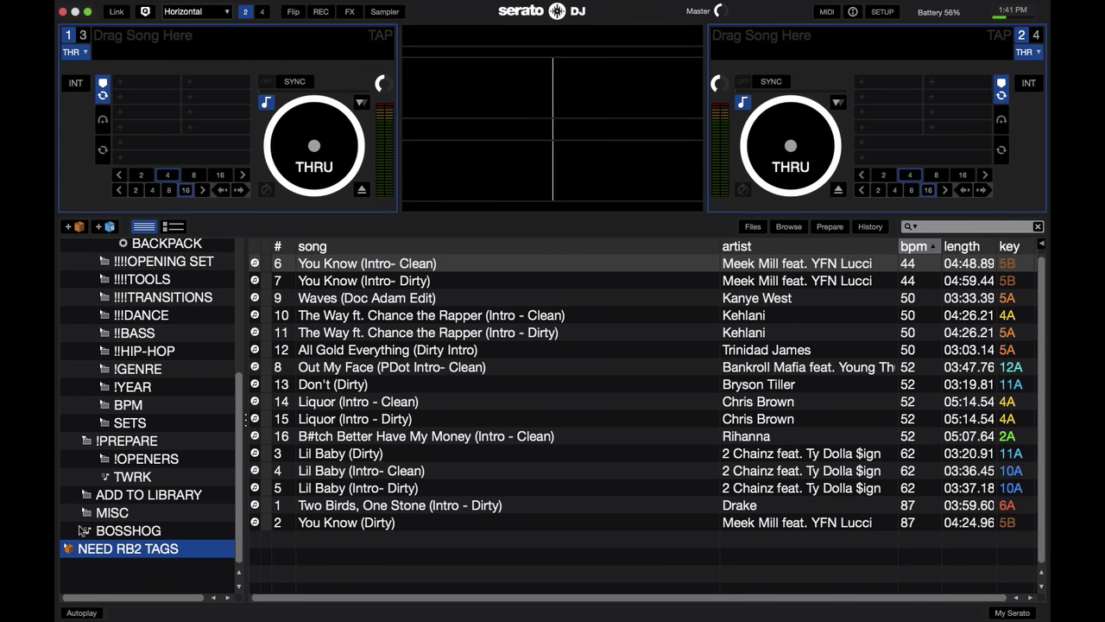
left_click(69, 550)
Copy seven NEED RB2 TAGS tracks, from B#tch Better Have My Money upward, into crate 1
left_click(354, 440)
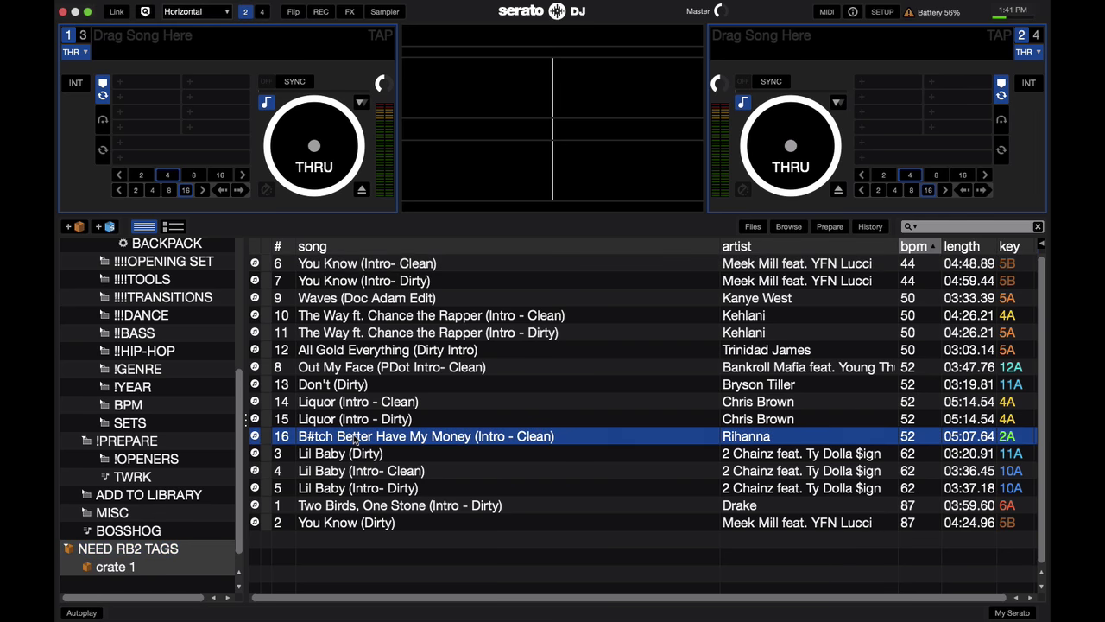
left_click(345, 337, "shift")
left_click_drag(347, 339, 121, 567)
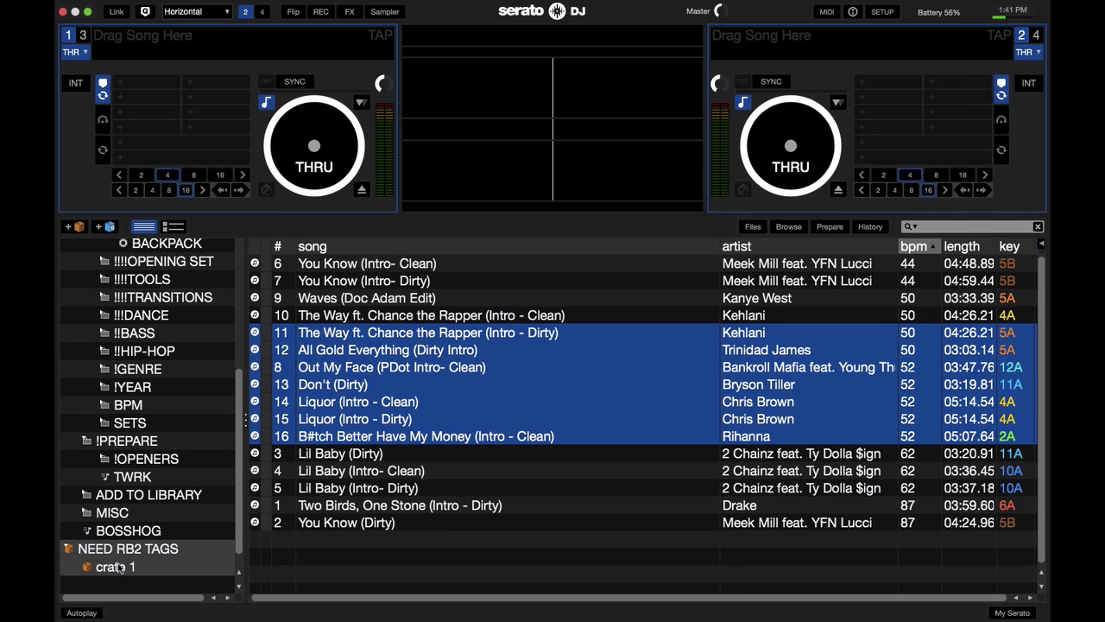
left_click(121, 566)
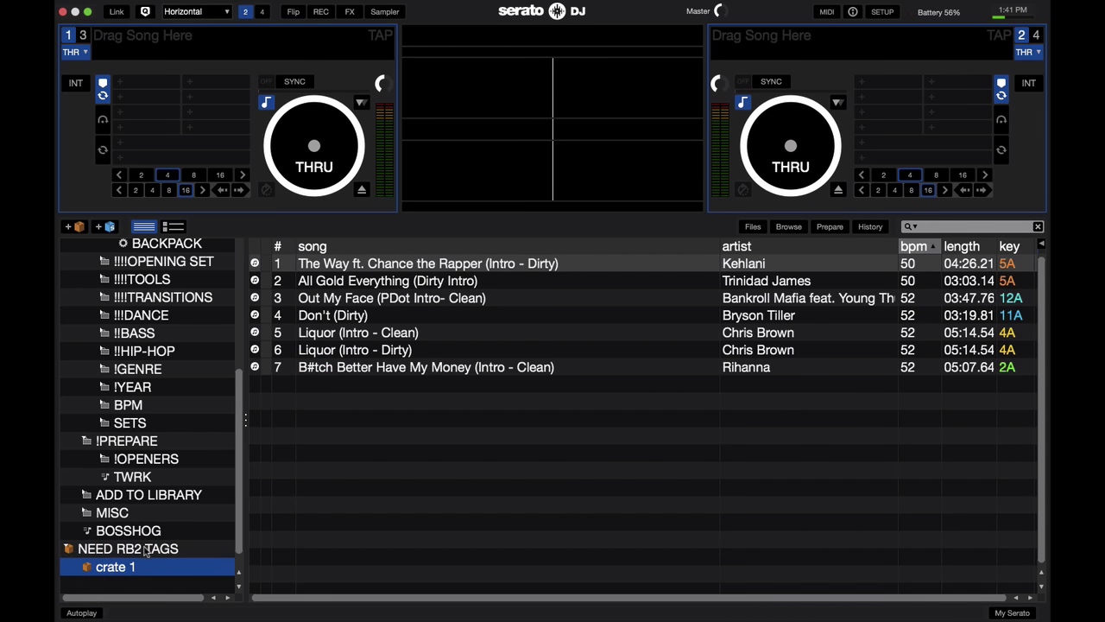
left_click(142, 551)
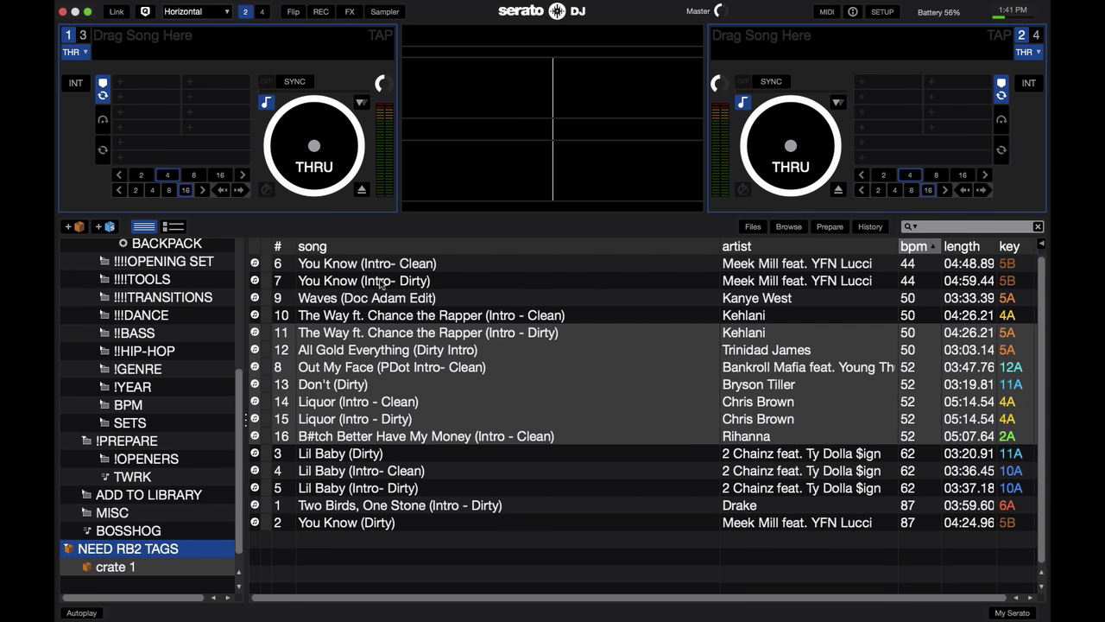
scroll(115, 577, "down", 1)
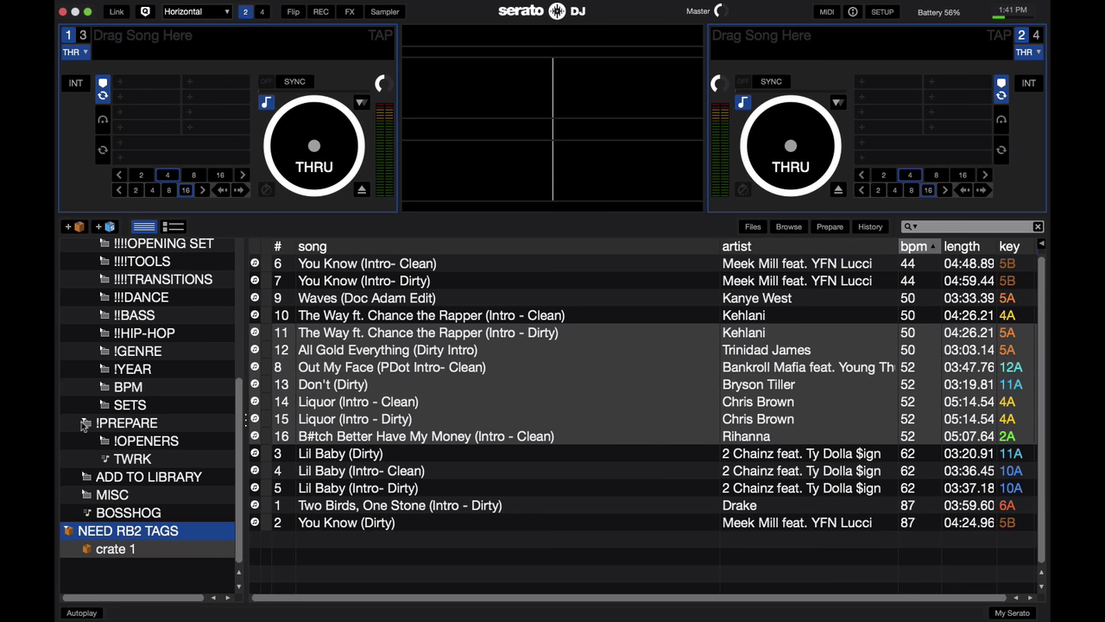
Create two new crates and nest crate 2 under NEED RB2 TAGS
left_click(73, 226)
left_click(74, 226)
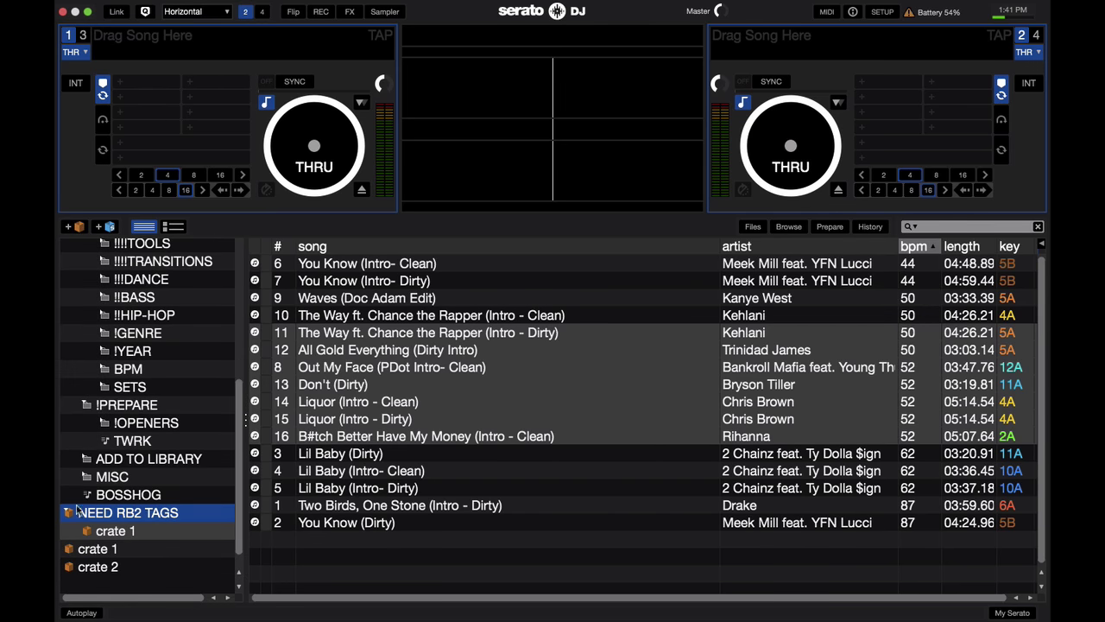
left_click(92, 553)
left_click_drag(92, 555, 109, 518)
left_click_drag(80, 570, 110, 518)
left_click_drag(77, 570, 112, 518)
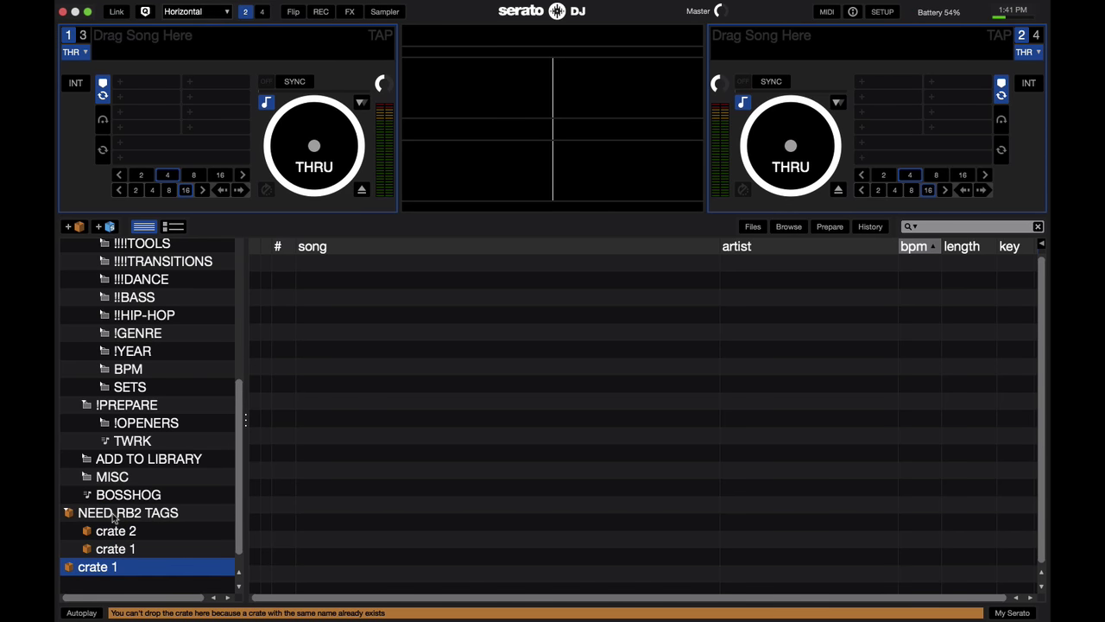
Rename the top-level crate 1 to crate 3 and nest it under NEED RB2 TAGS
double_click(100, 566)
key("Right")
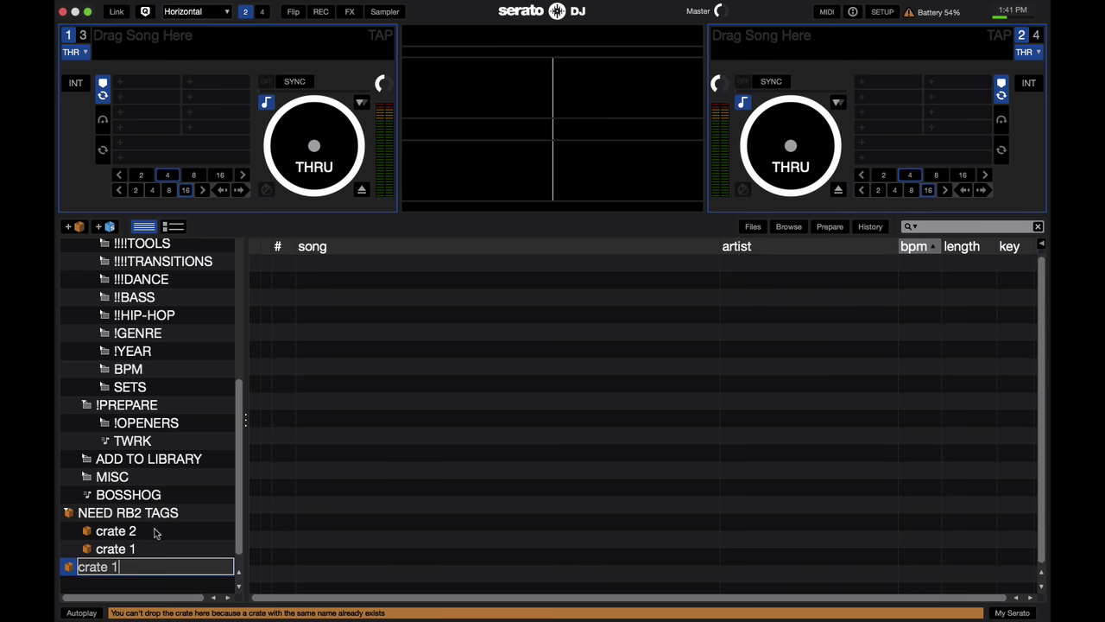
key("BackSpace")
type("3")
key("Return")
left_click_drag(154, 531, 125, 525)
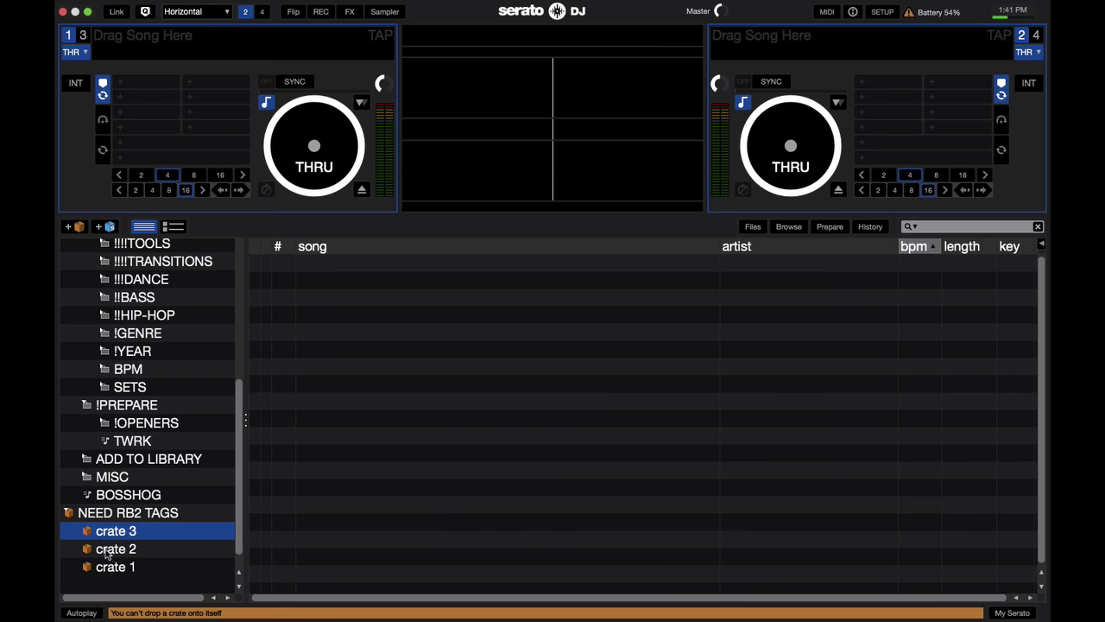
Copy a block of NEED RB2 TAGS tracks ending at The Way (Intro - Clean) into a sub-crate
left_click(108, 551)
left_click(111, 567)
left_click(364, 367)
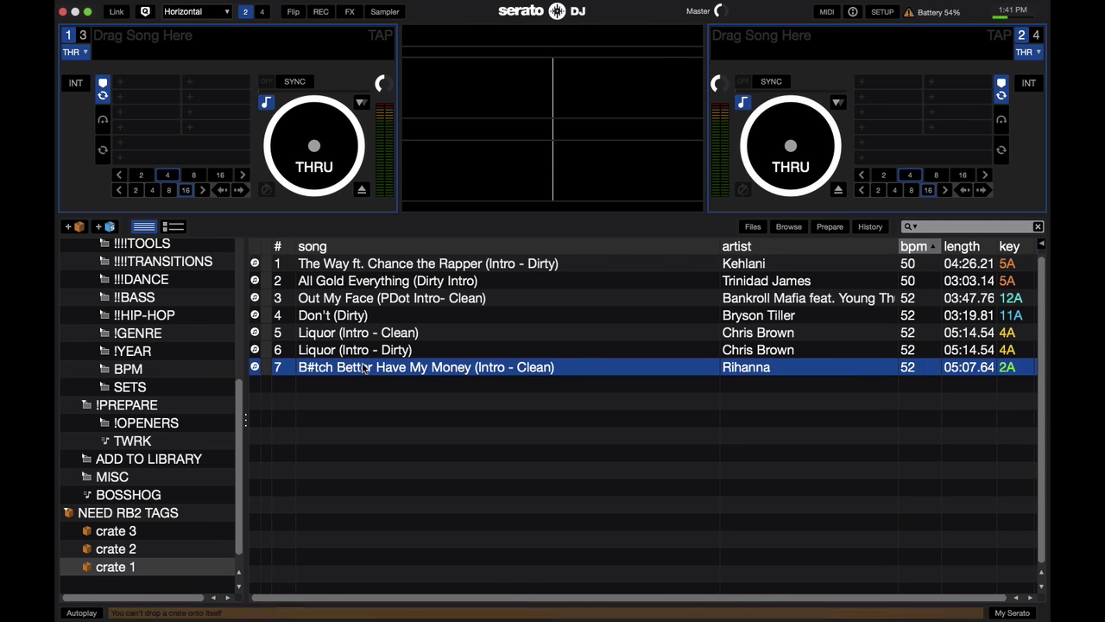
left_click(129, 530)
left_click(158, 514)
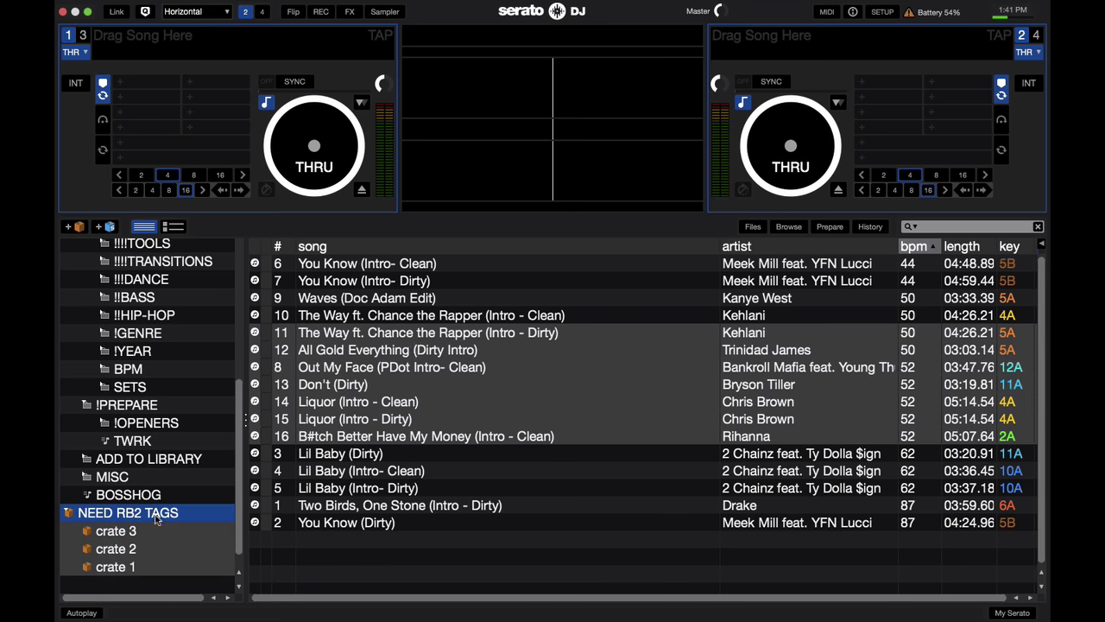
left_click(364, 320)
left_click(362, 266, "shift")
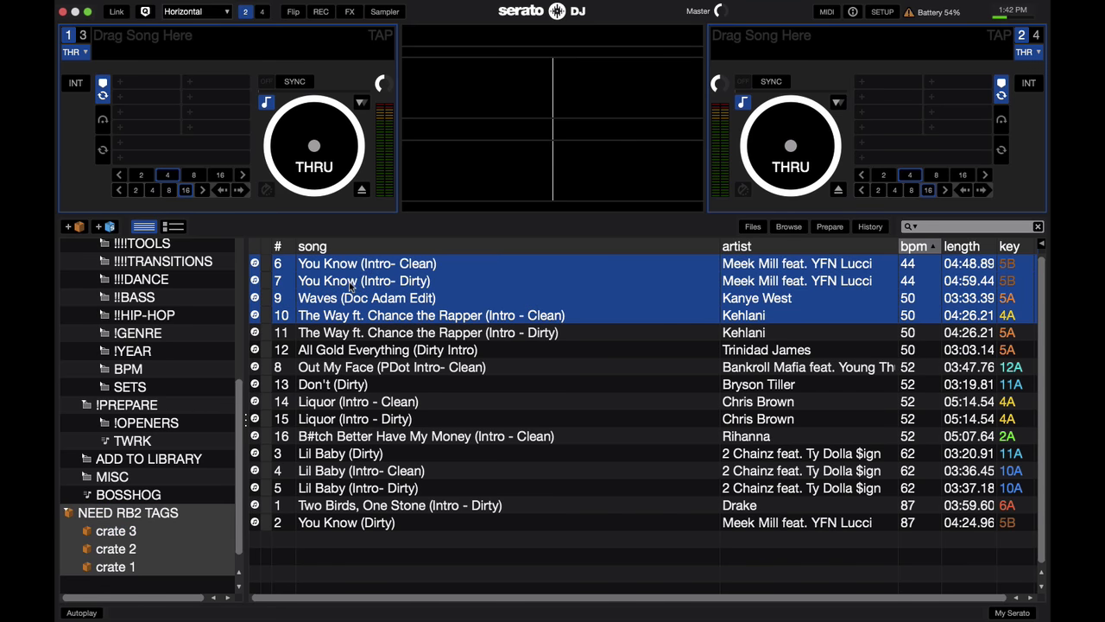
left_click_drag(362, 266, 140, 551)
Select Lil Baby (Dirty) through You Know (Dirty), then check crates 3, 2 and 1
left_click(350, 455)
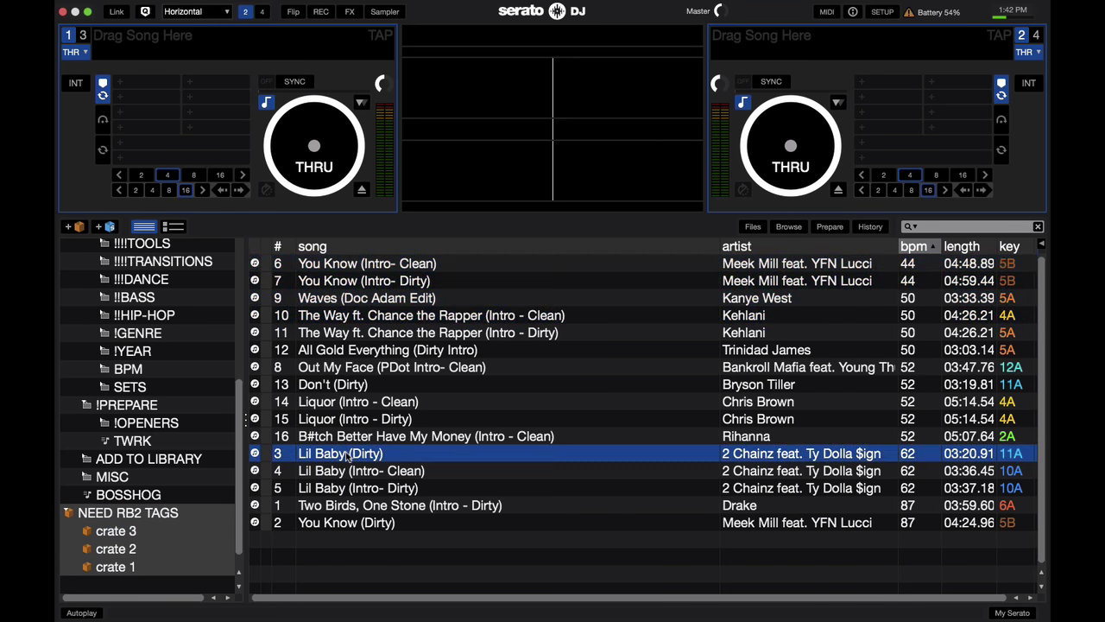
left_click(340, 524, "shift")
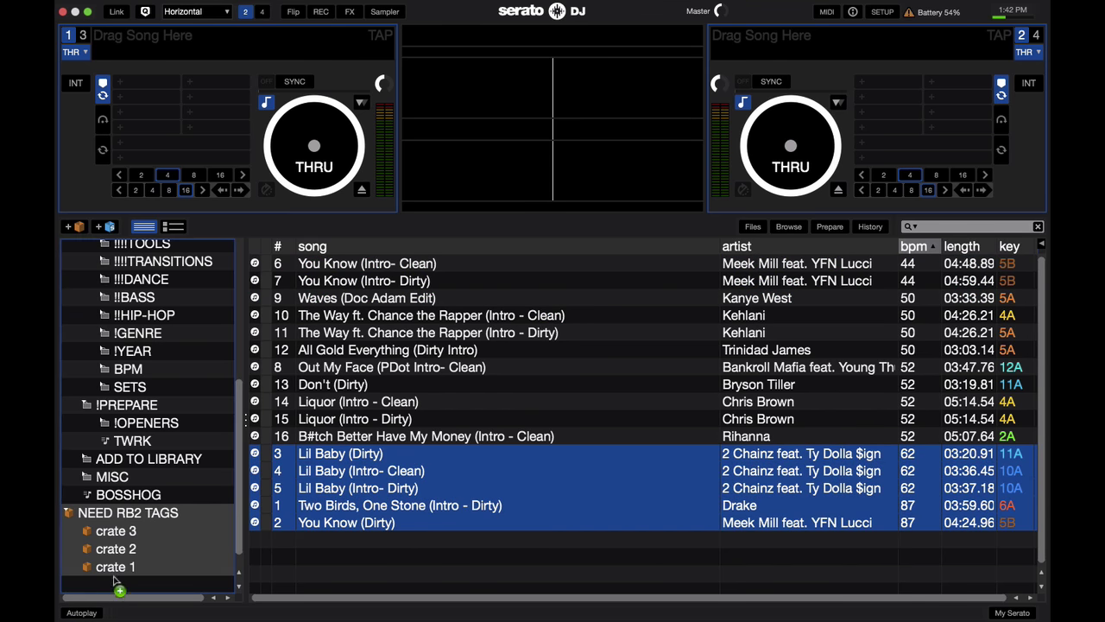
left_click(130, 532)
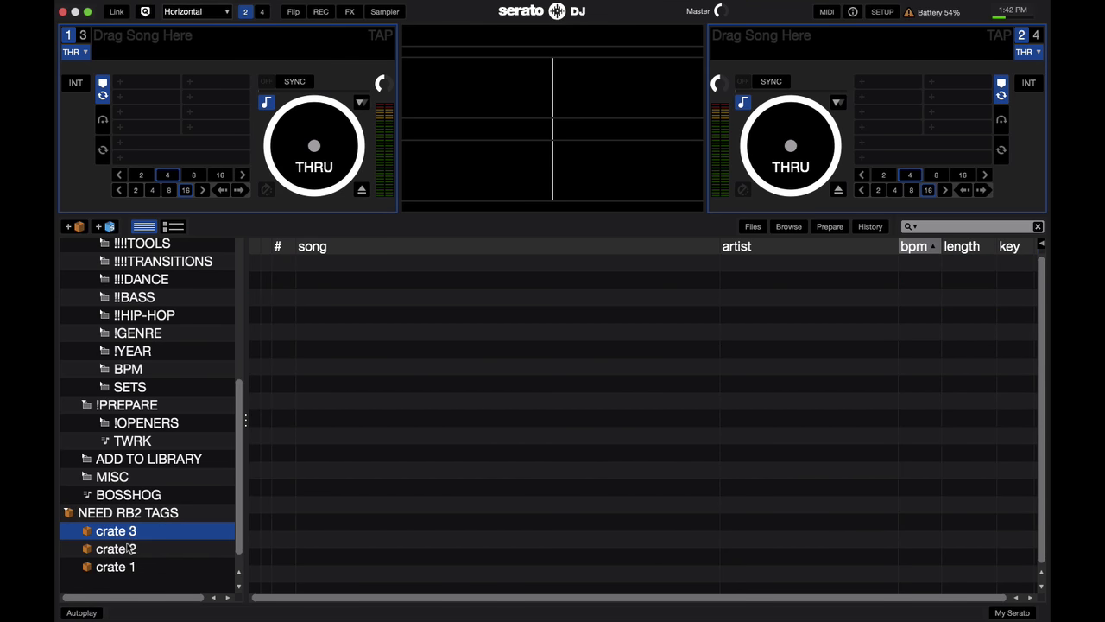
left_click(129, 549)
left_click(125, 568)
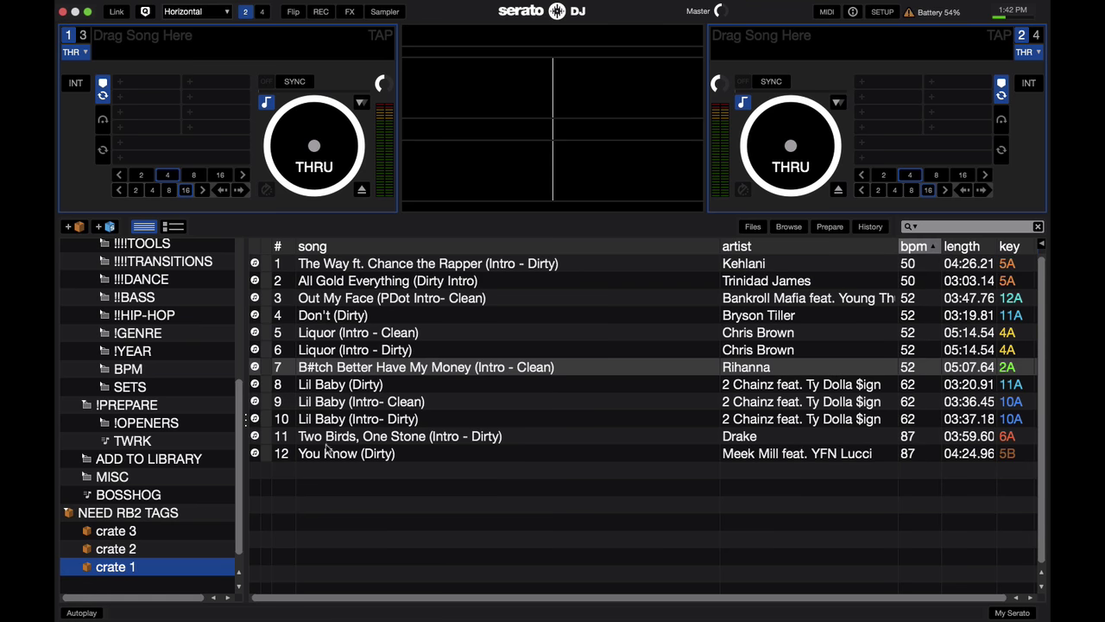
Copy B#tch Better Have My Money and the three Lil Baby tracks from crate 1 into crate 3
left_click(355, 371)
left_click(354, 424, "shift")
left_click_drag(347, 402, 108, 533)
left_click(131, 533)
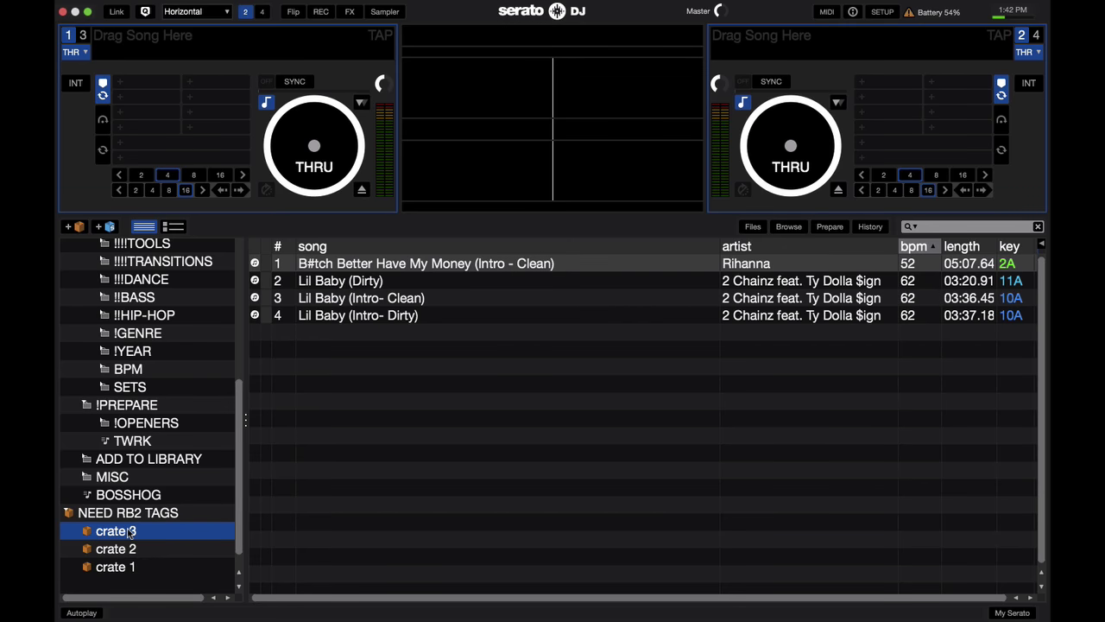
left_click(124, 550)
left_click(117, 535)
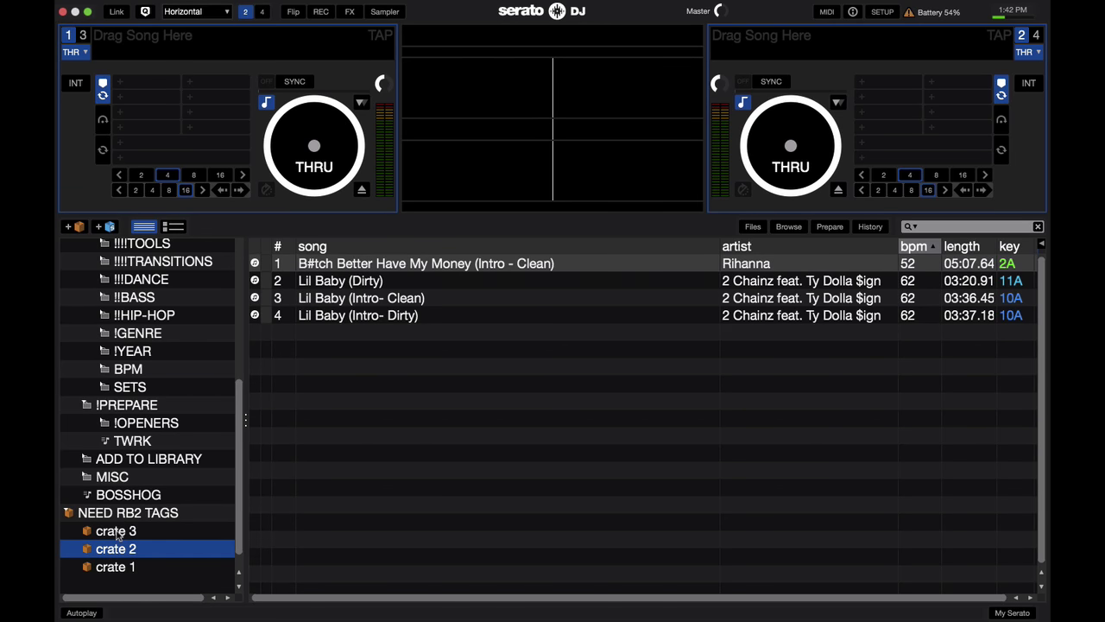
left_click(121, 514)
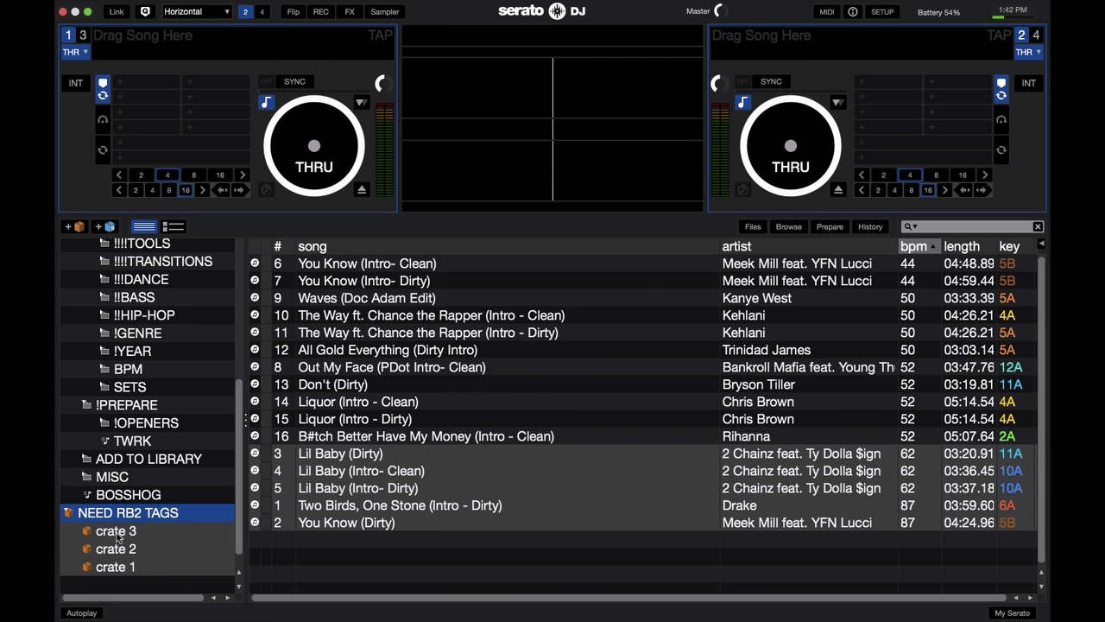
Review crates 3, 2 and 1 and NEED RB2 TAGS, ending on crate 1's 12 tracks
left_click(117, 532)
left_click(118, 550)
left_click(119, 564)
left_click(121, 551)
left_click(123, 532)
left_click(126, 516)
left_click(130, 569)
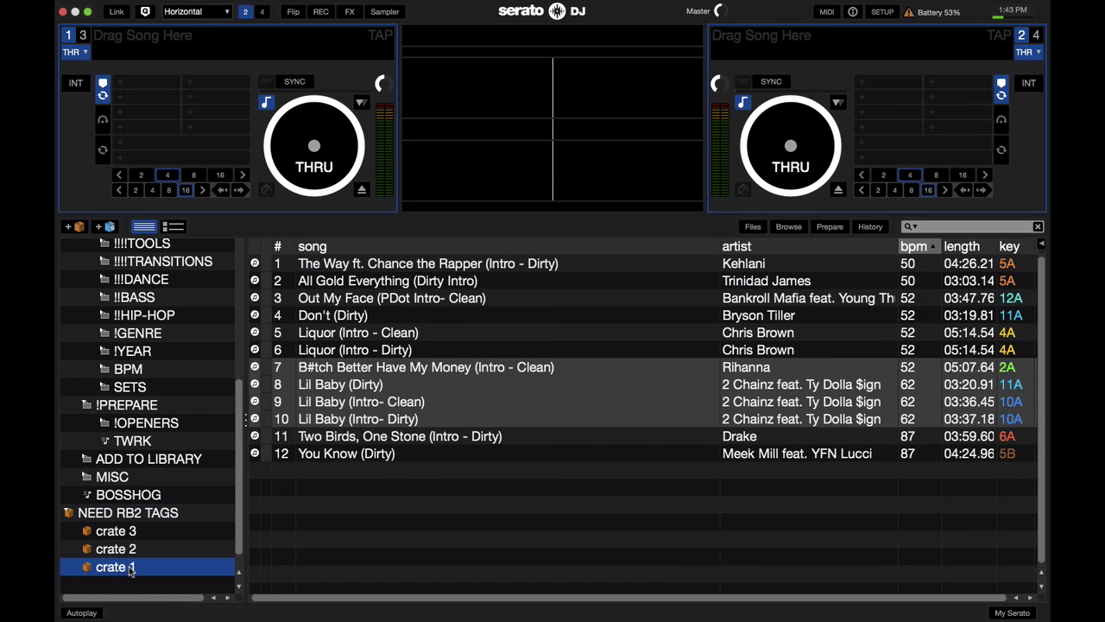
Collapse NEED RB2 TAGS and start a smart crate with an added-before-12/23/16 rule
left_click(73, 515)
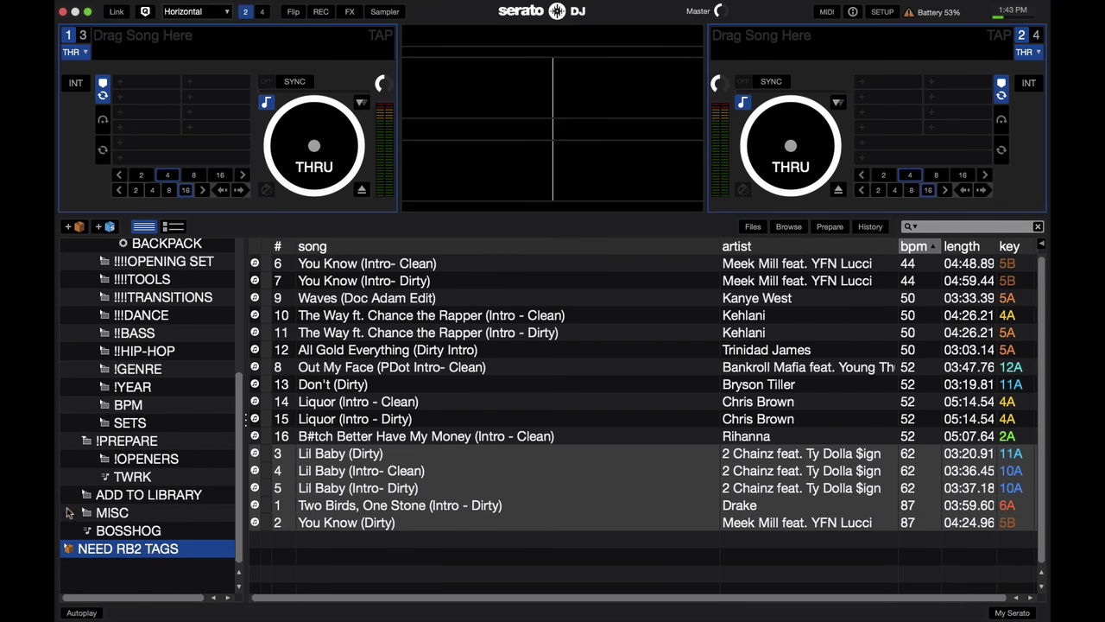
left_click(110, 227)
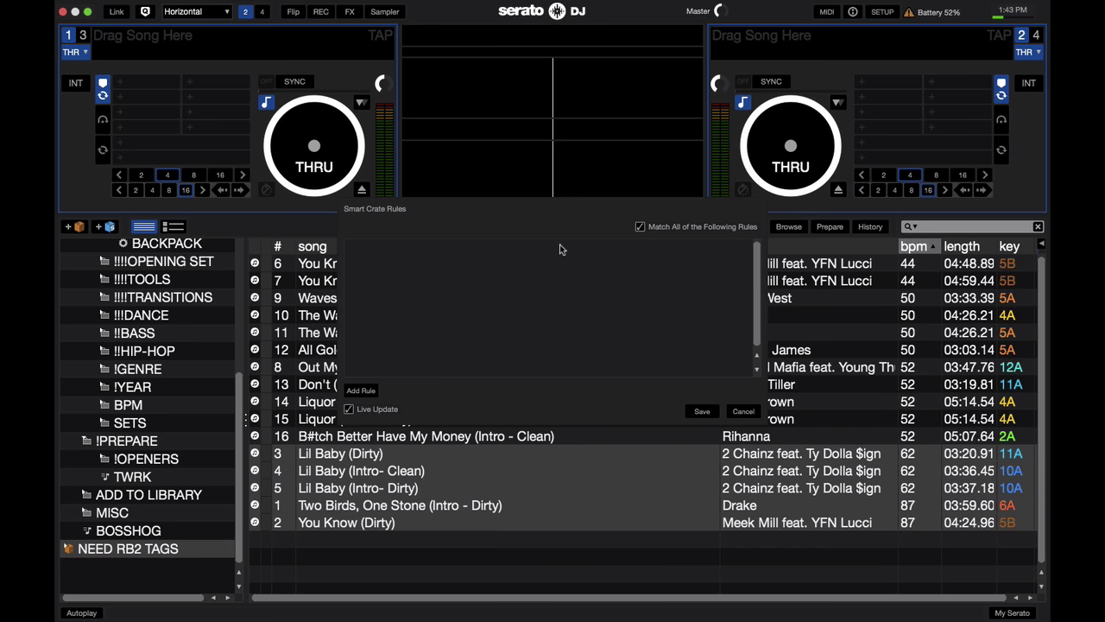
left_click(364, 392)
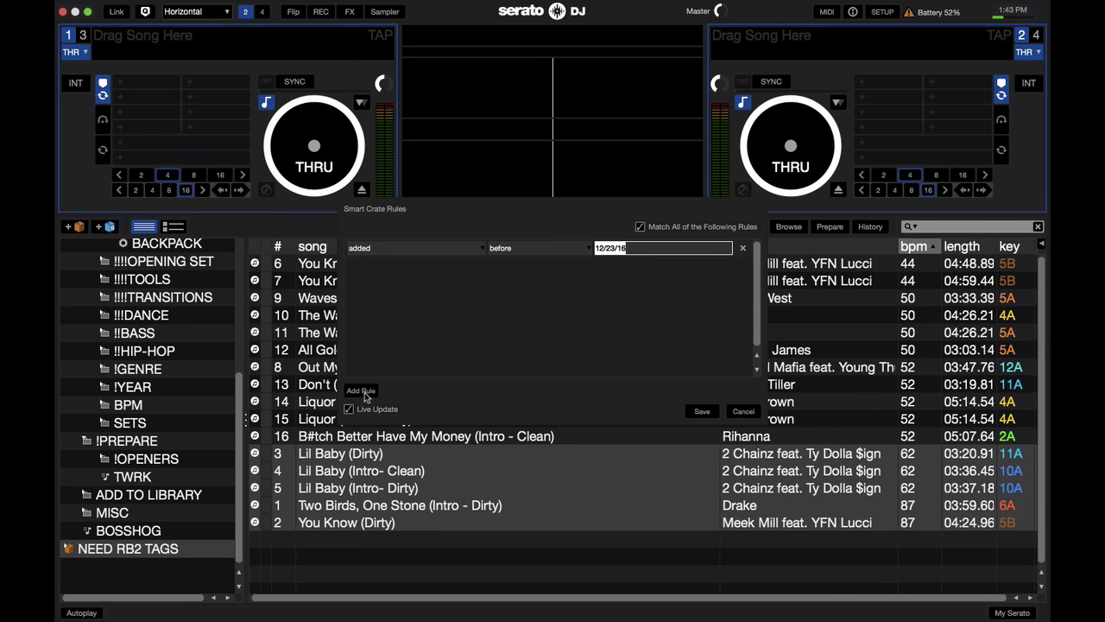
left_click(467, 252)
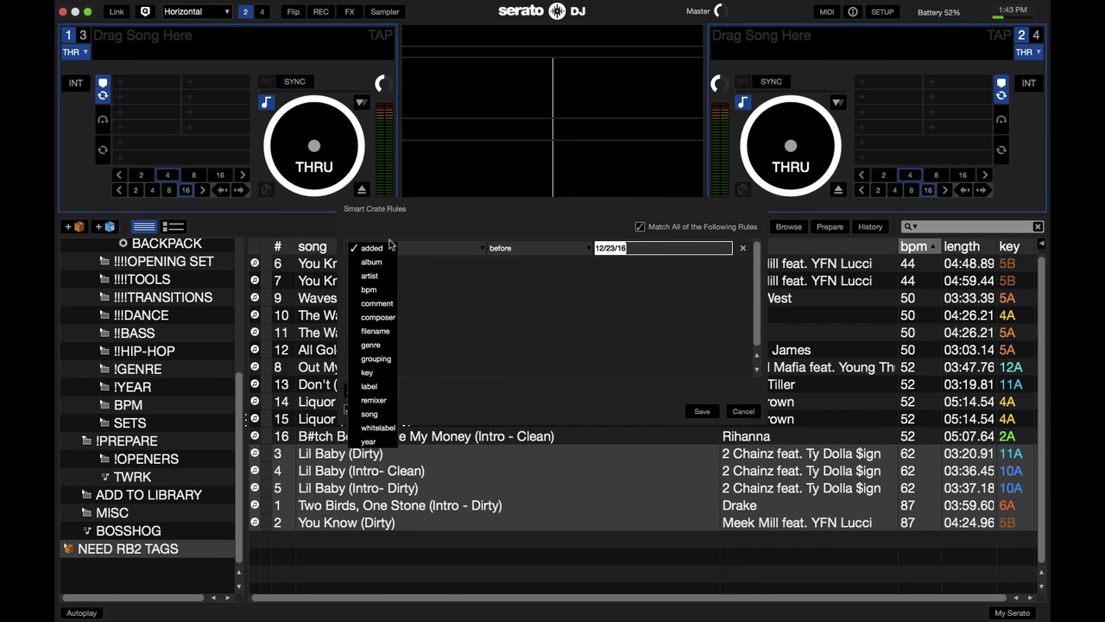
left_click(520, 247)
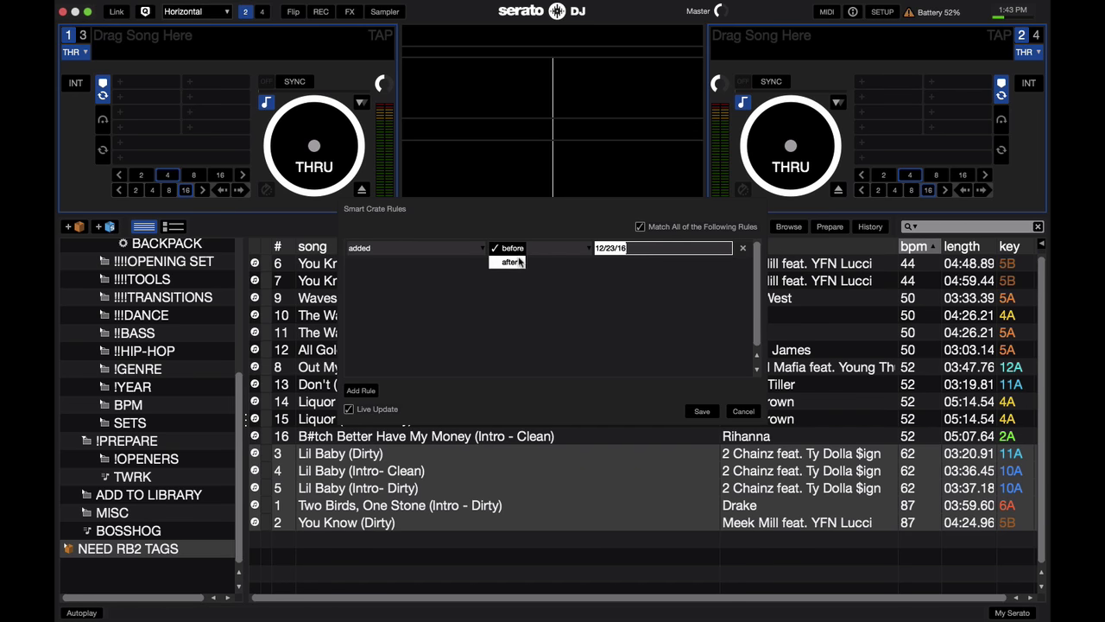
Make the first smart crate rule bpm greater than or equal to 80
left_click(519, 250)
left_click(393, 249)
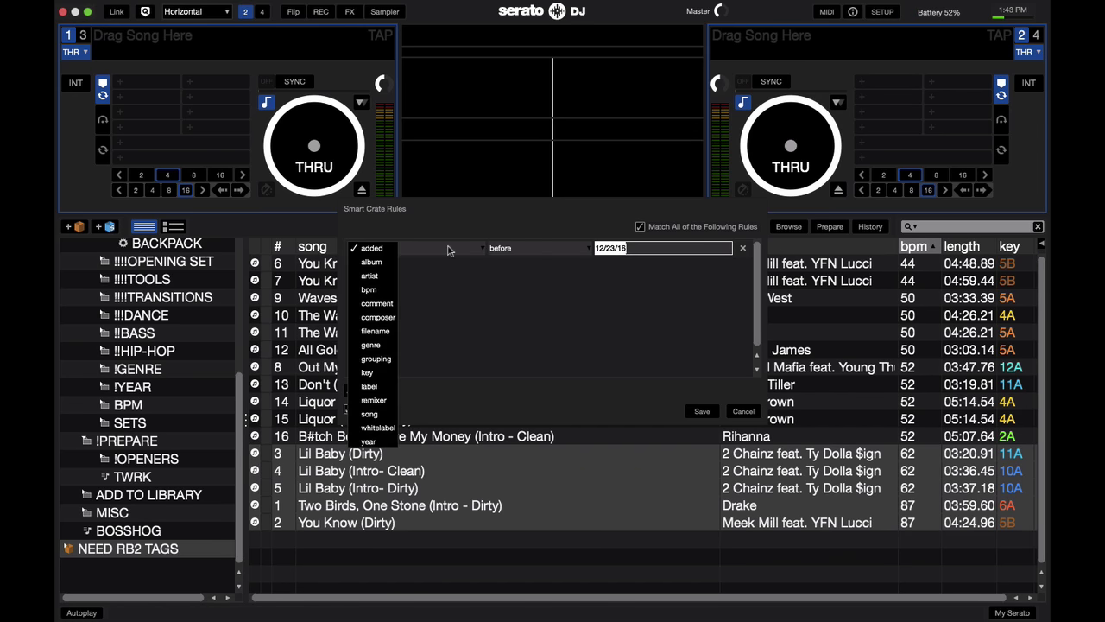
left_click(382, 289)
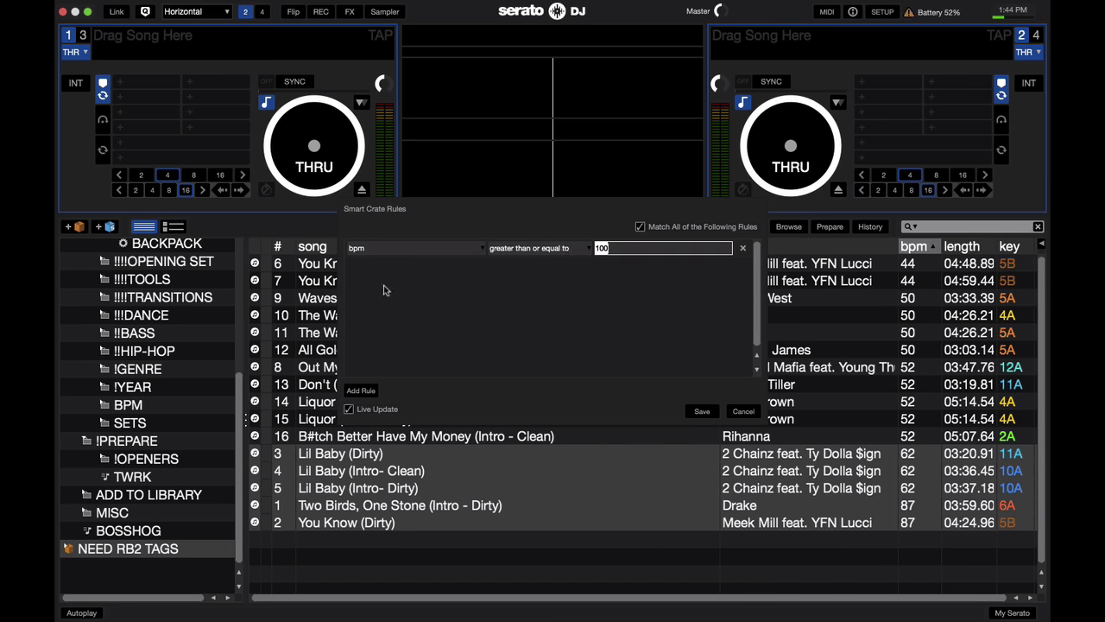
left_click(566, 250)
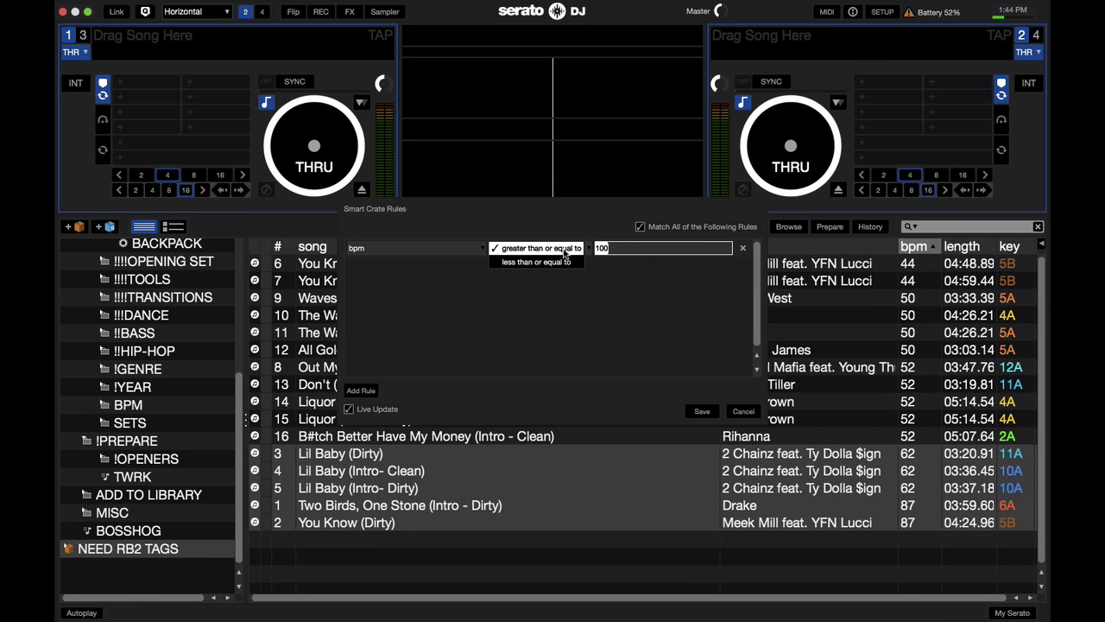
left_click(564, 251)
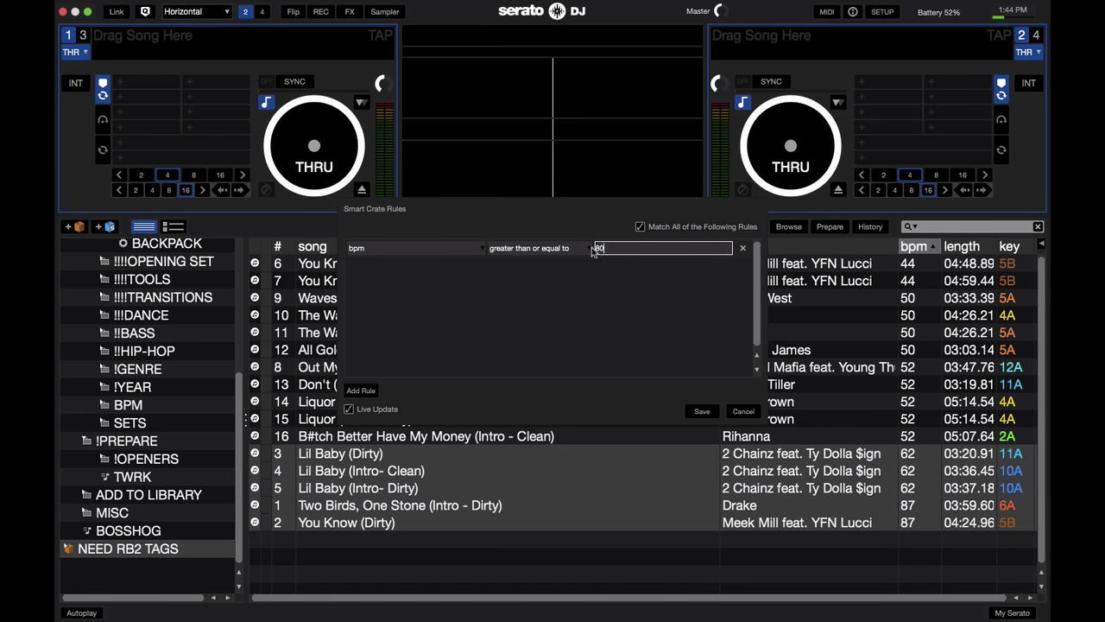
Add a second rule bpm less than or equal to 100, keeping Match All checked
left_click(364, 390)
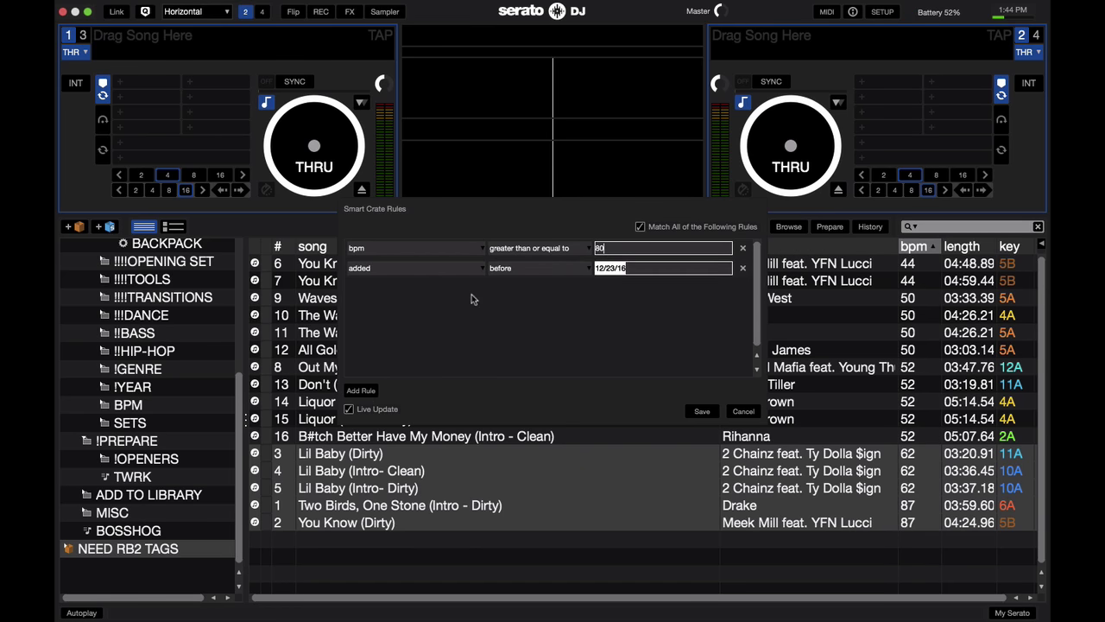
left_click(460, 269)
left_click(387, 310)
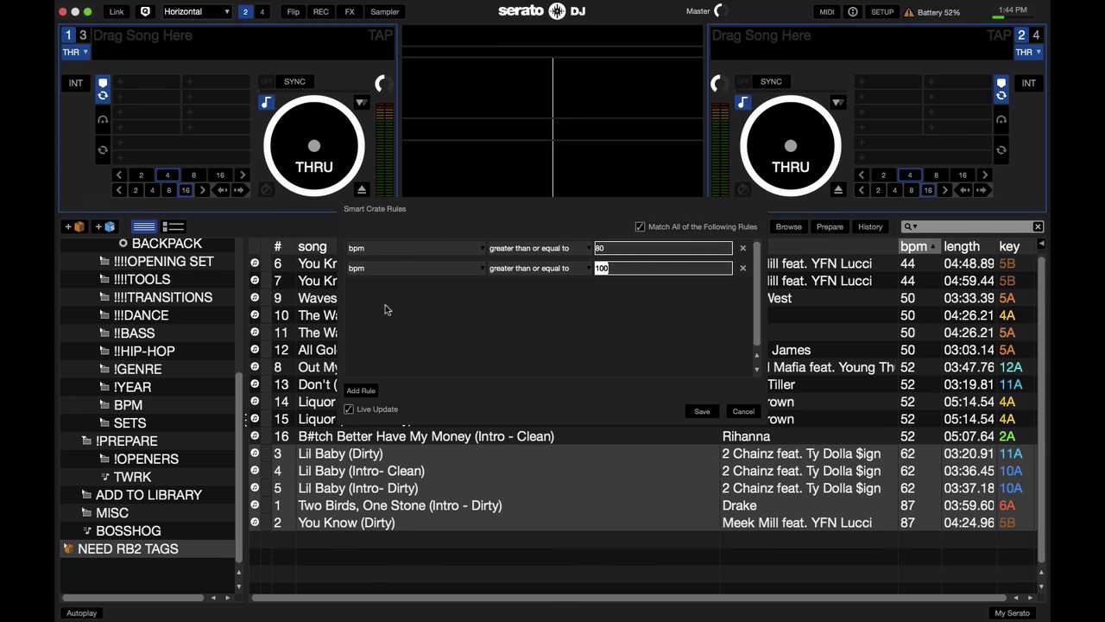
left_click(518, 269)
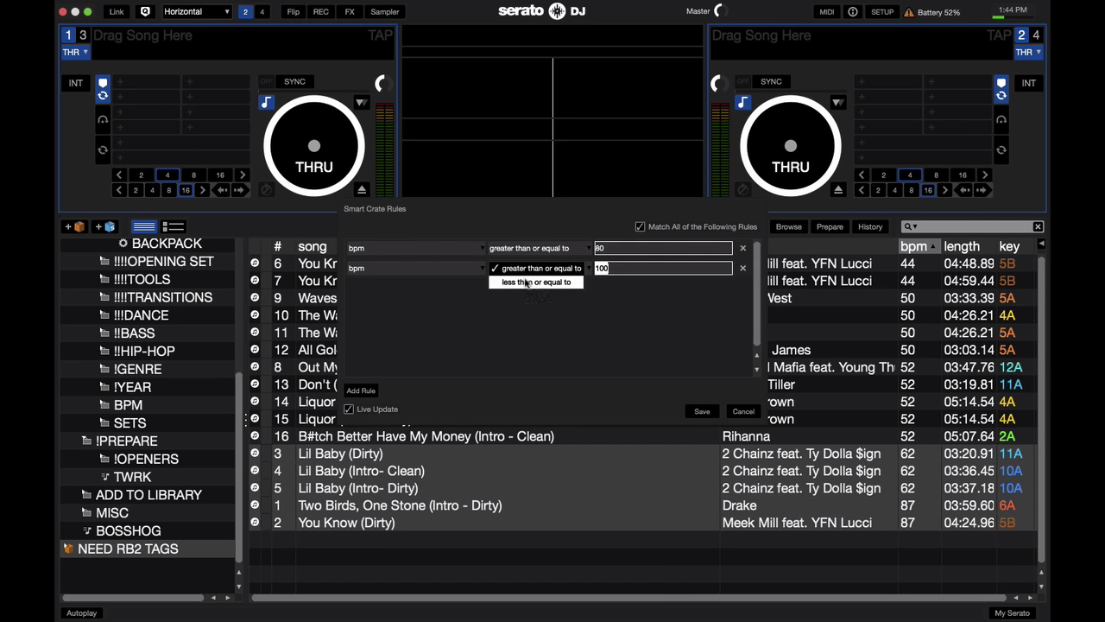
left_click(527, 284)
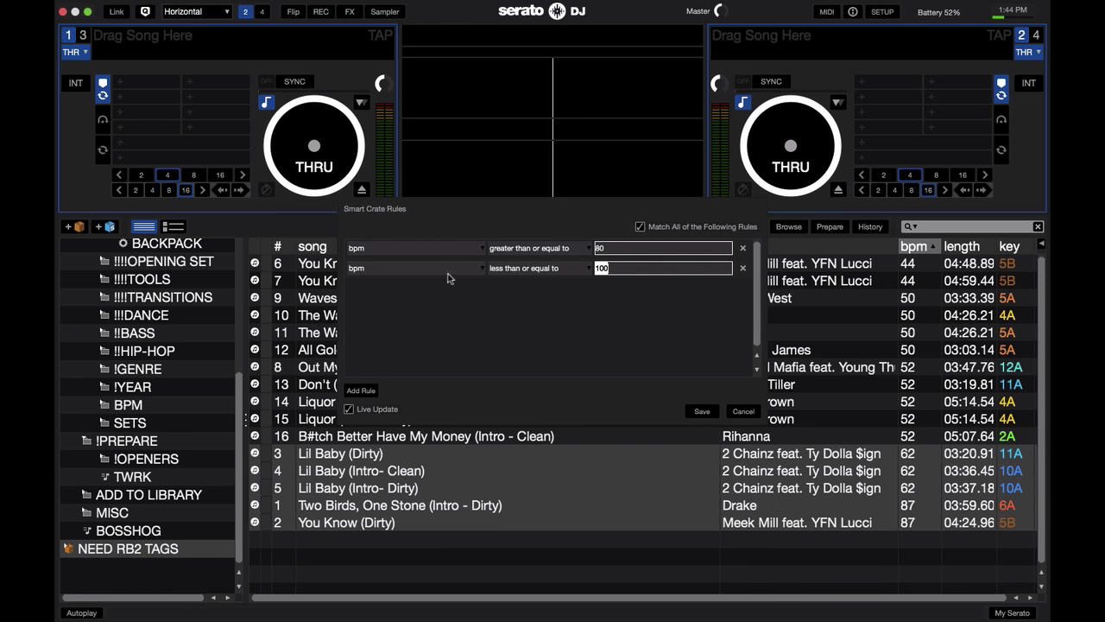
left_click(639, 228)
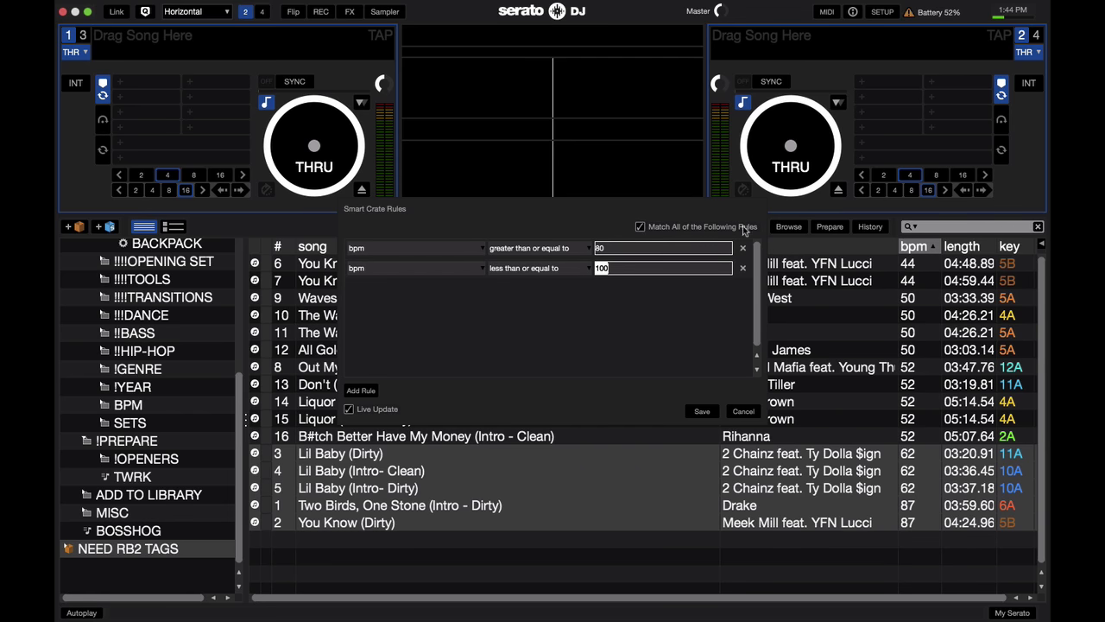
left_click(640, 227)
Save the smart crate as crate 1 and scroll through its 80–100 bpm tracks
left_click(702, 411)
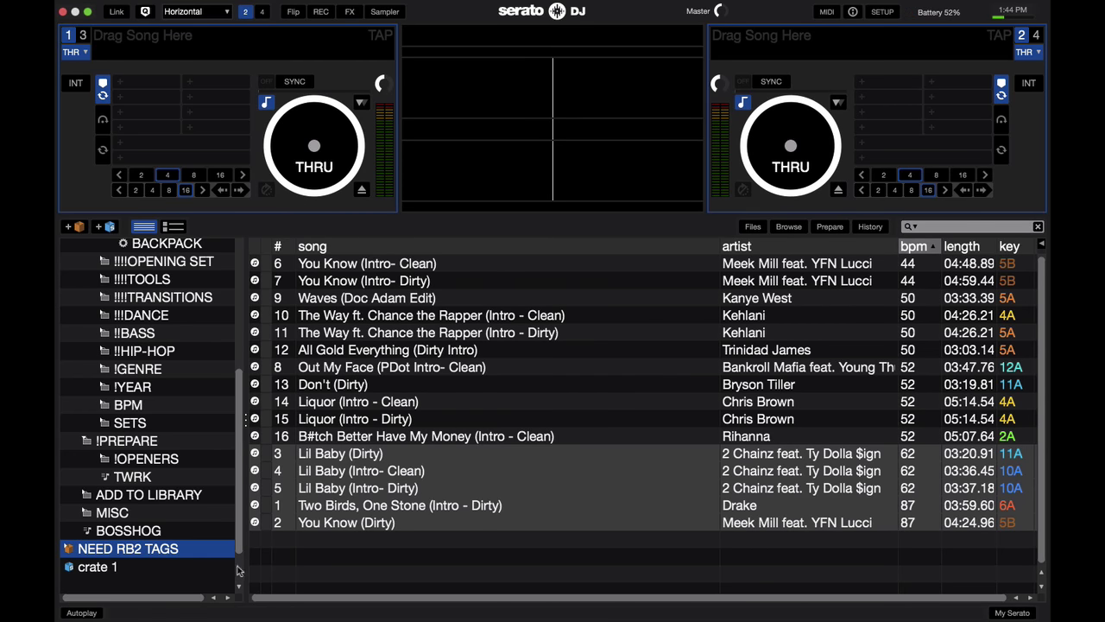
left_click(211, 568)
scroll(522, 475, "down", 2)
scroll(521, 475, "down", 20)
scroll(521, 475, "down", 20)
scroll(522, 471, "up", 20)
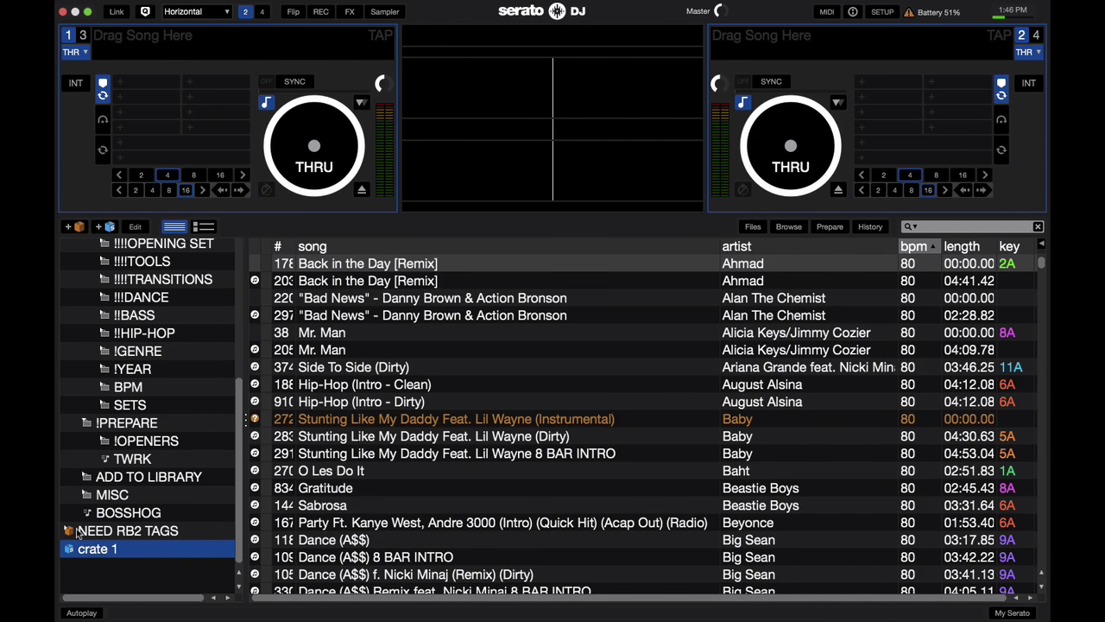
Drag the smart crate 1 onto NEED RB2 TAGS to nest it there
left_click(73, 534)
scroll(101, 553, "down", 2)
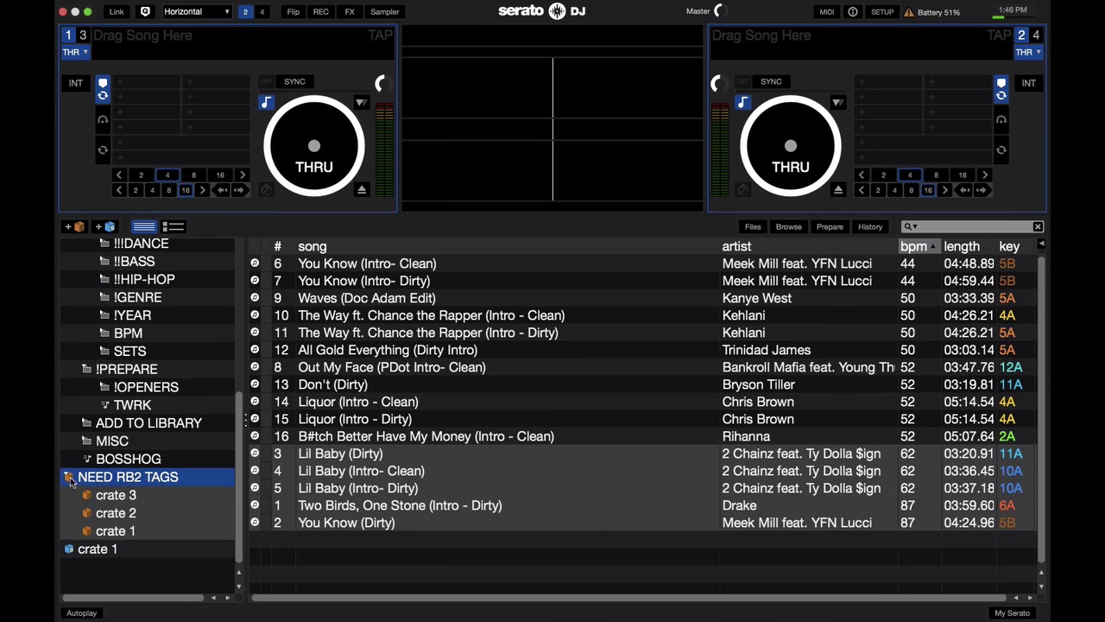
mouse_move(101, 532)
left_mouse_down()
mouse_move(72, 553)
mouse_move(89, 537)
left_mouse_up()
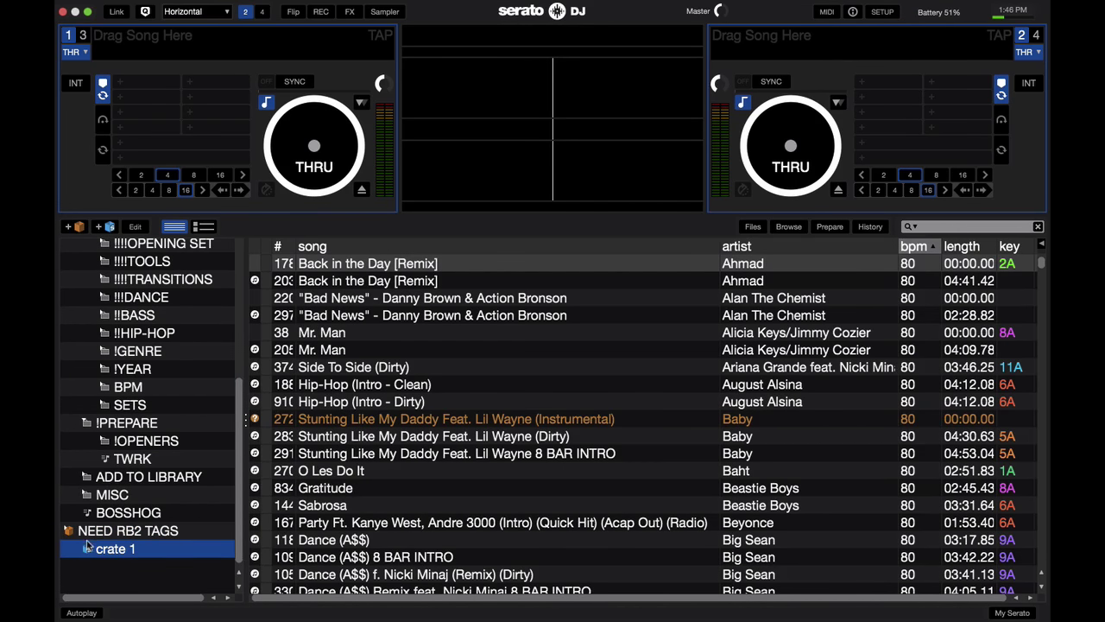
scroll(110, 547, "down", 2)
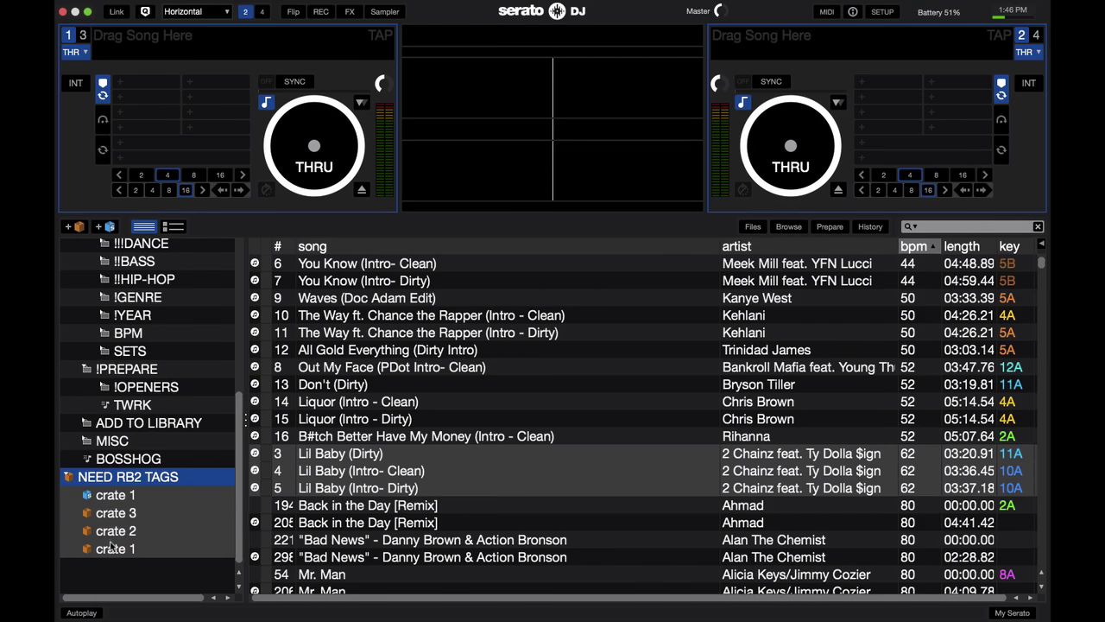
Preview the nested smart crate 1, collapsing and re-expanding NEED RB2 TAGS along the way
left_click(100, 495)
left_click(62, 476)
left_click(64, 478)
left_click(69, 548)
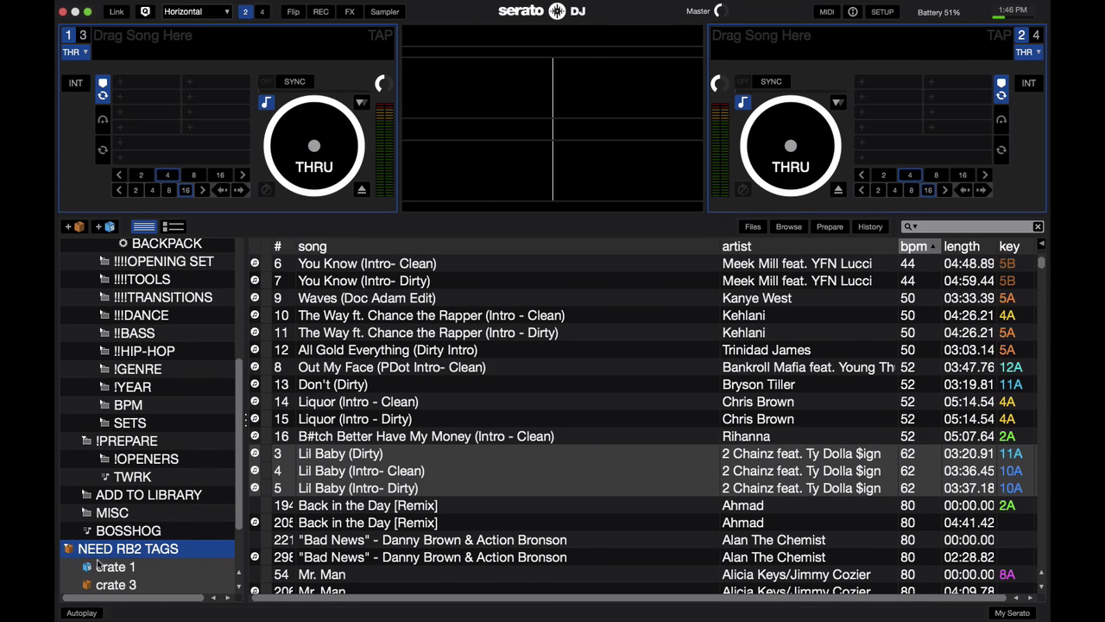
scroll(536, 465, "down", 5)
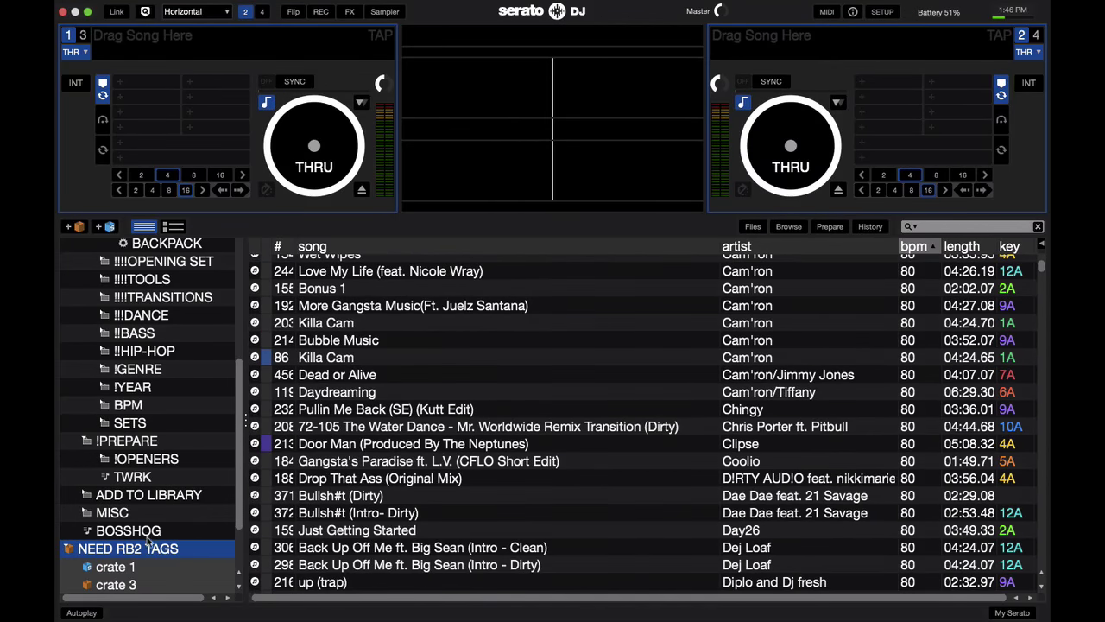
left_click(114, 568)
scroll(129, 536, "down", 3)
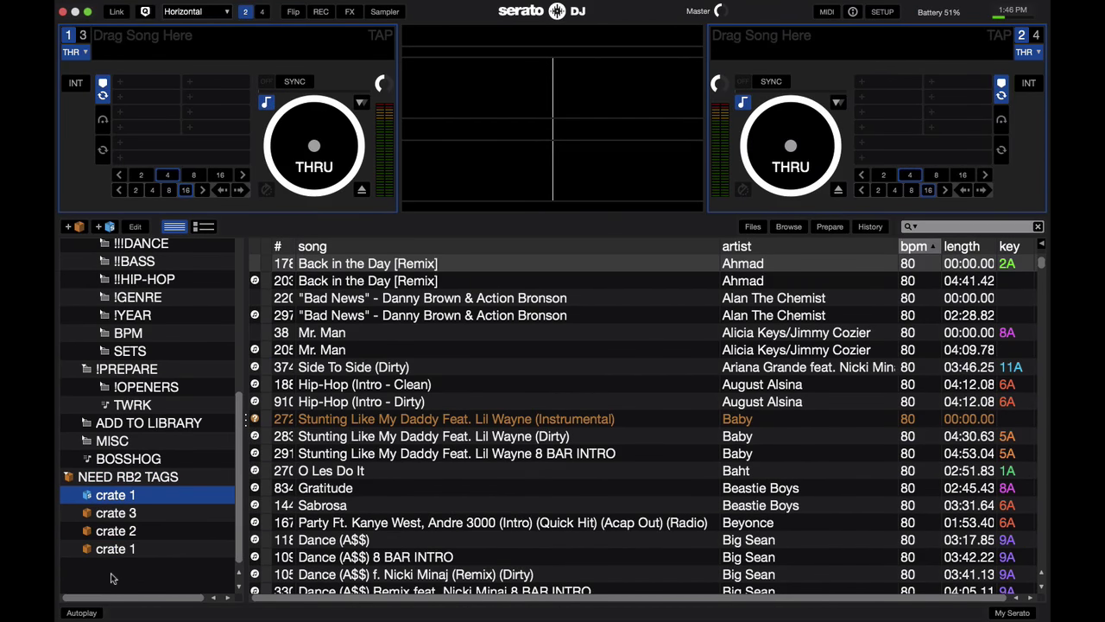
Check the songs in sub-crates 3, 2 and 1, then open the OPENING SET crate
left_click(117, 511)
left_click(114, 534)
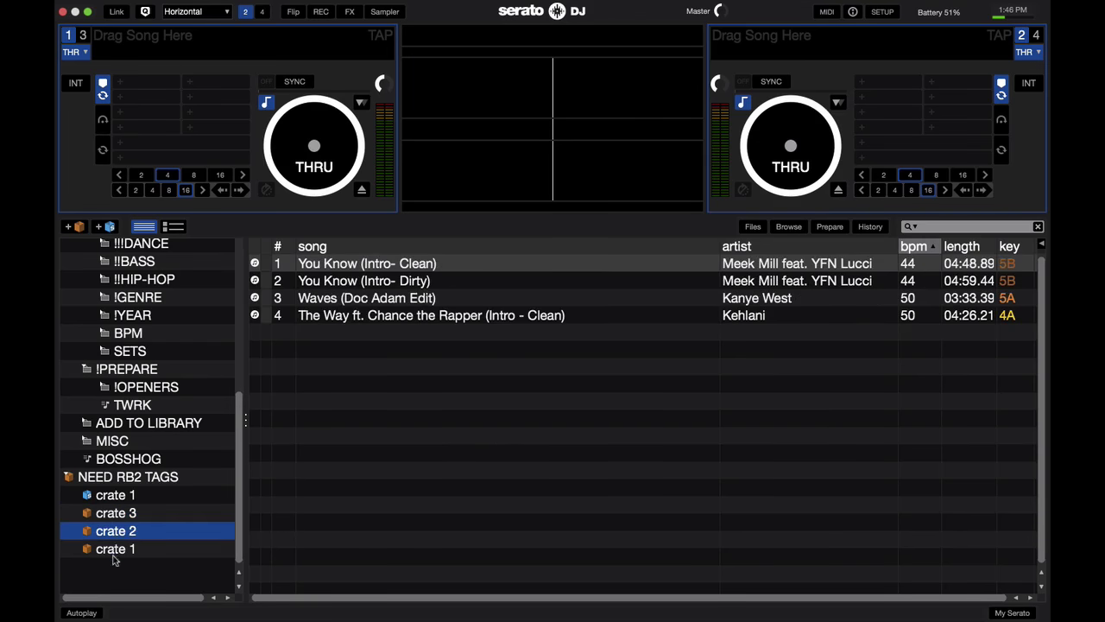
left_click(115, 549)
left_click(69, 478)
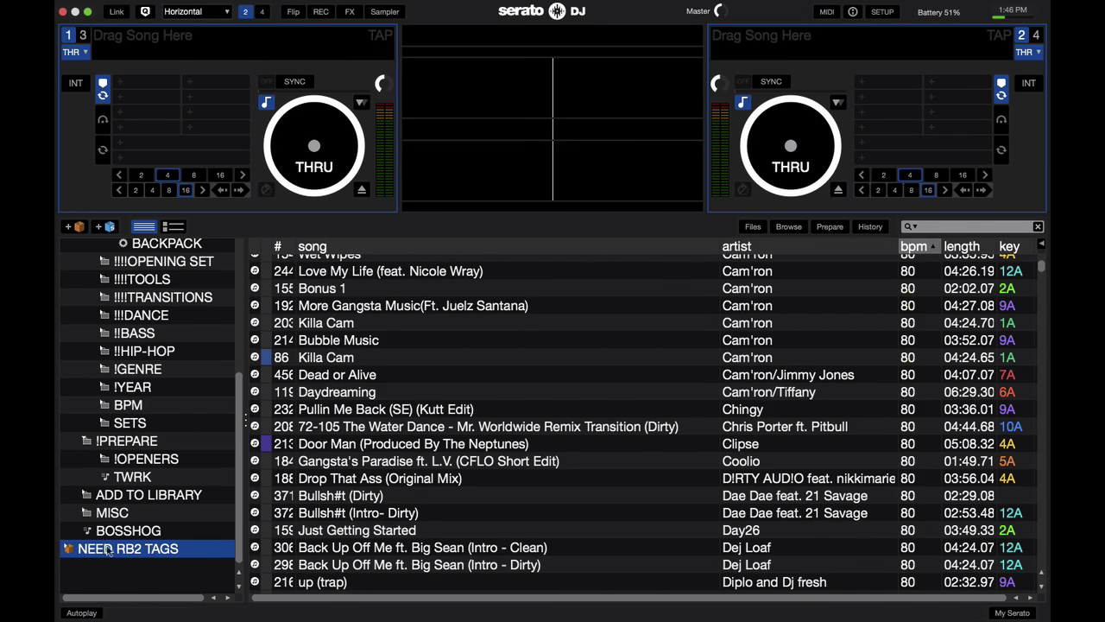
left_click(70, 549)
scroll(115, 552, "down", 3)
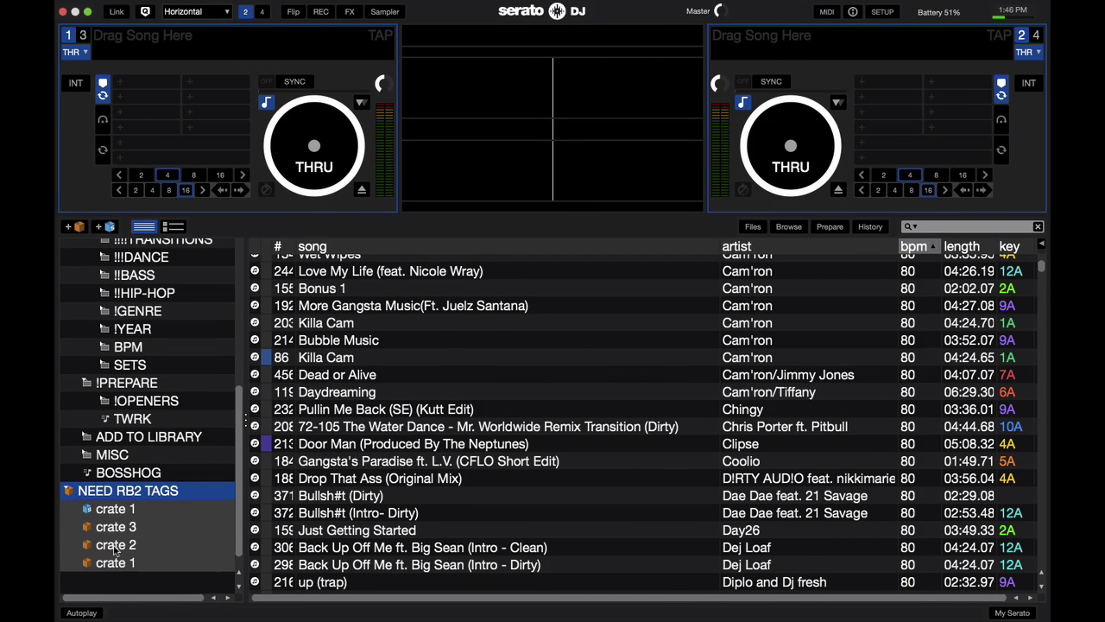
scroll(115, 372, "up", 5)
left_click(106, 300)
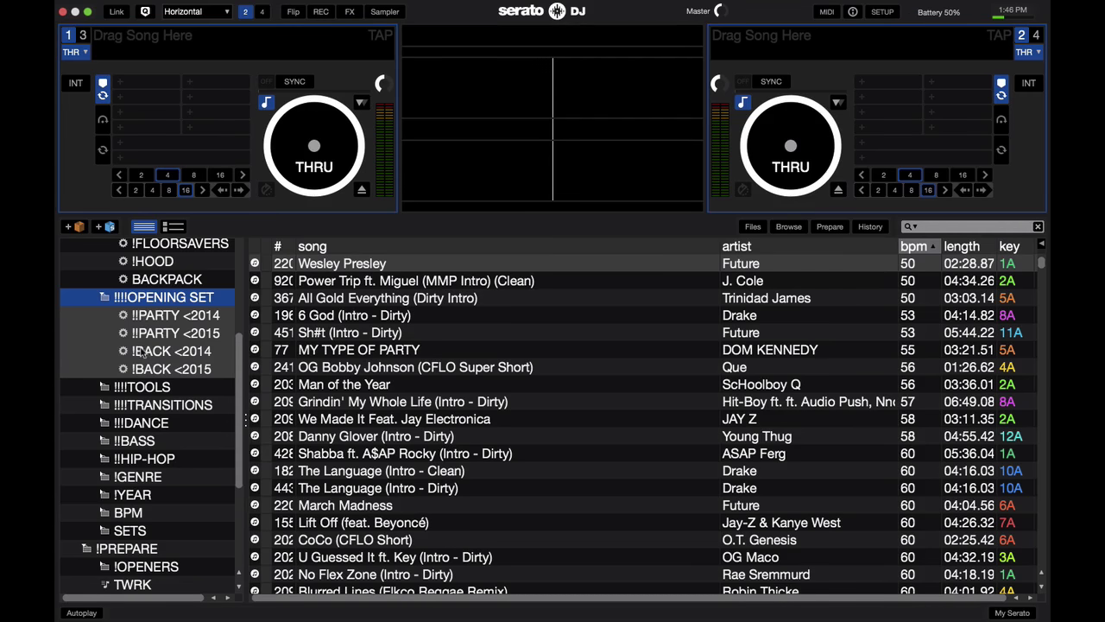
Collapse !!!!OPEN FORMAT's sub-crates and reopen !!!!OPENING SET expanded with its songs listed
scroll(112, 302, "up", 5)
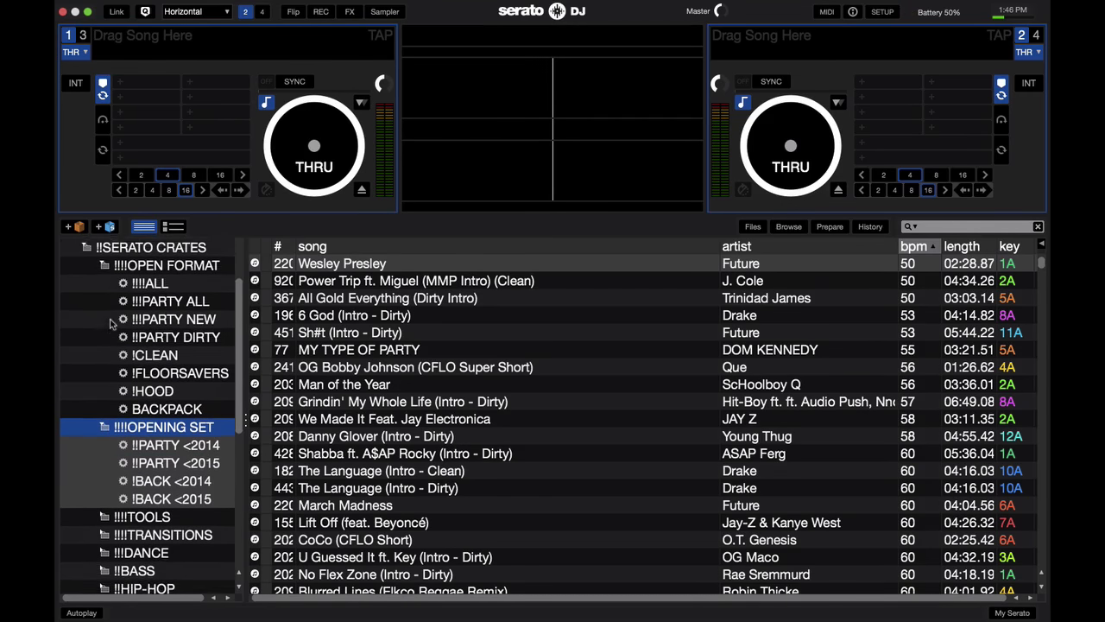
left_click(107, 289)
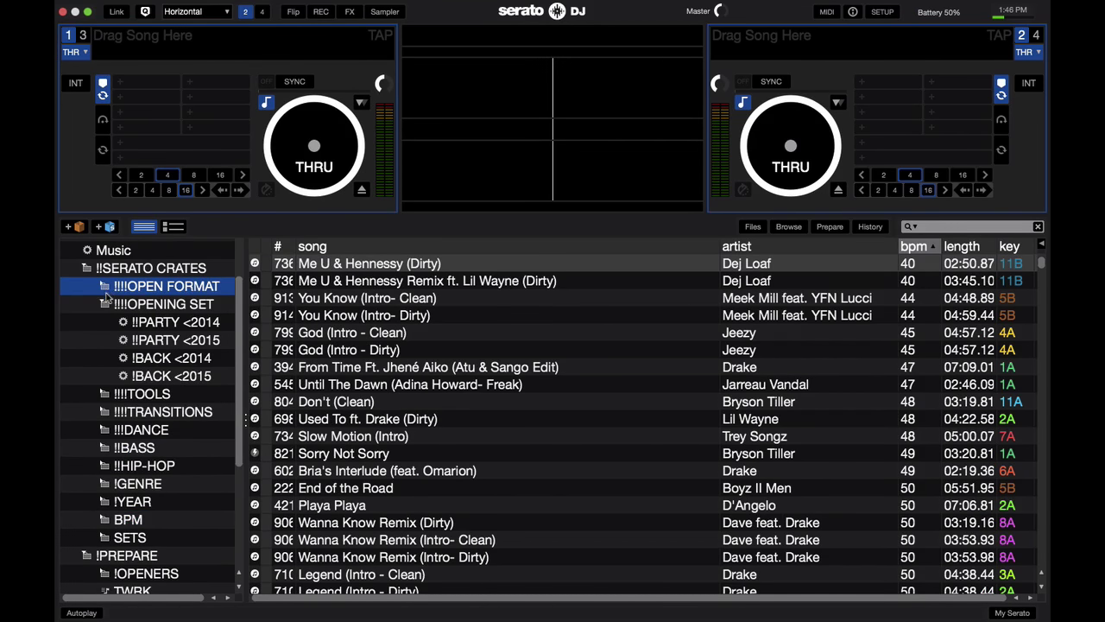
left_click(105, 288)
left_click(104, 305)
scroll(106, 390, "down", 3)
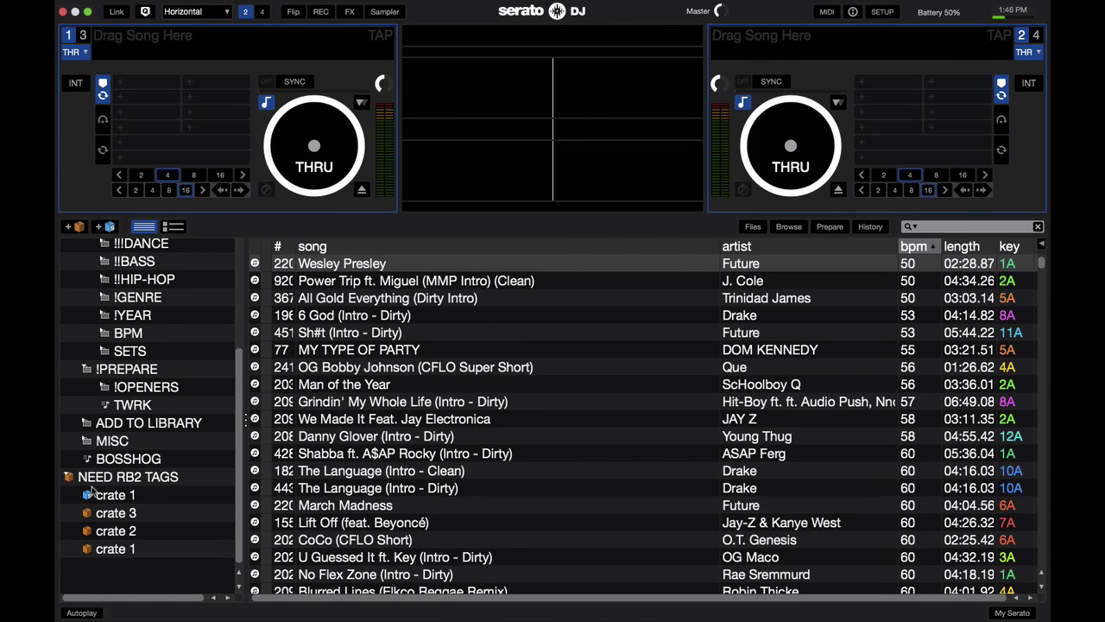
left_click(74, 480)
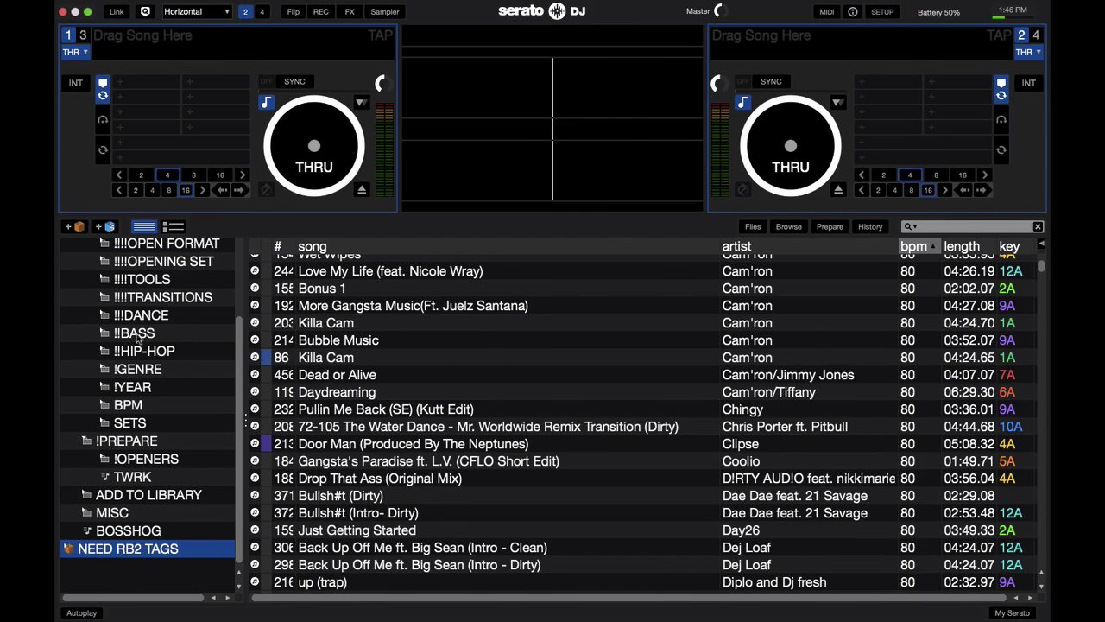
scroll(138, 458, "up", 5)
scroll(138, 456, "up", 1)
left_click(109, 372)
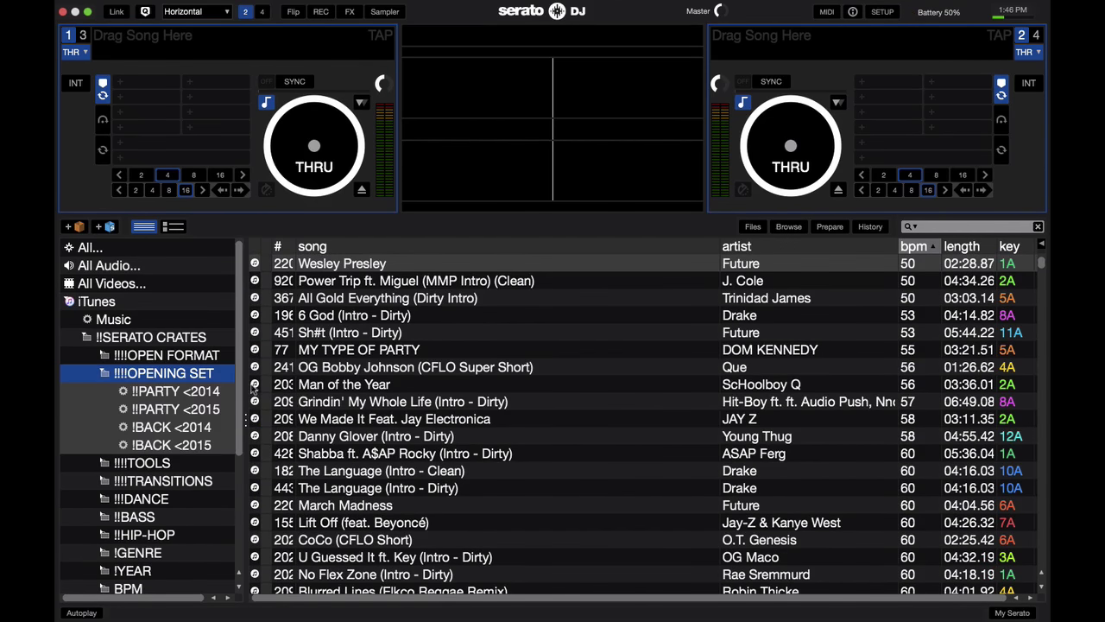
Browse the list from the MY TYPE OF PARTY track and open the !!PARTY <2015 smart crate
left_click(450, 349)
scroll(450, 349, "down", 20)
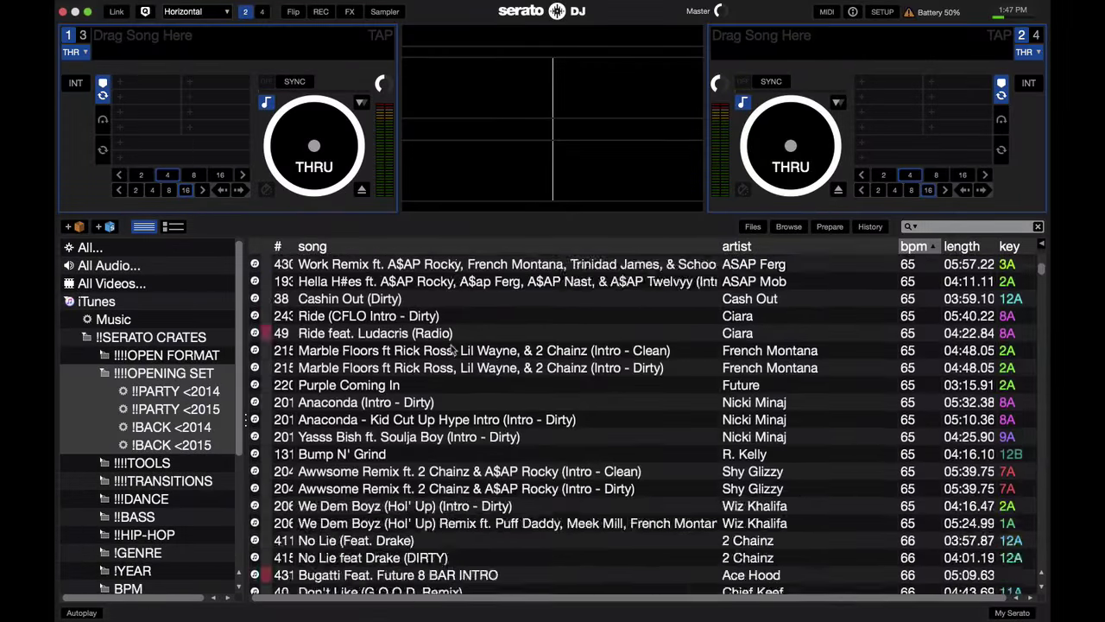
scroll(450, 349, "down", 3)
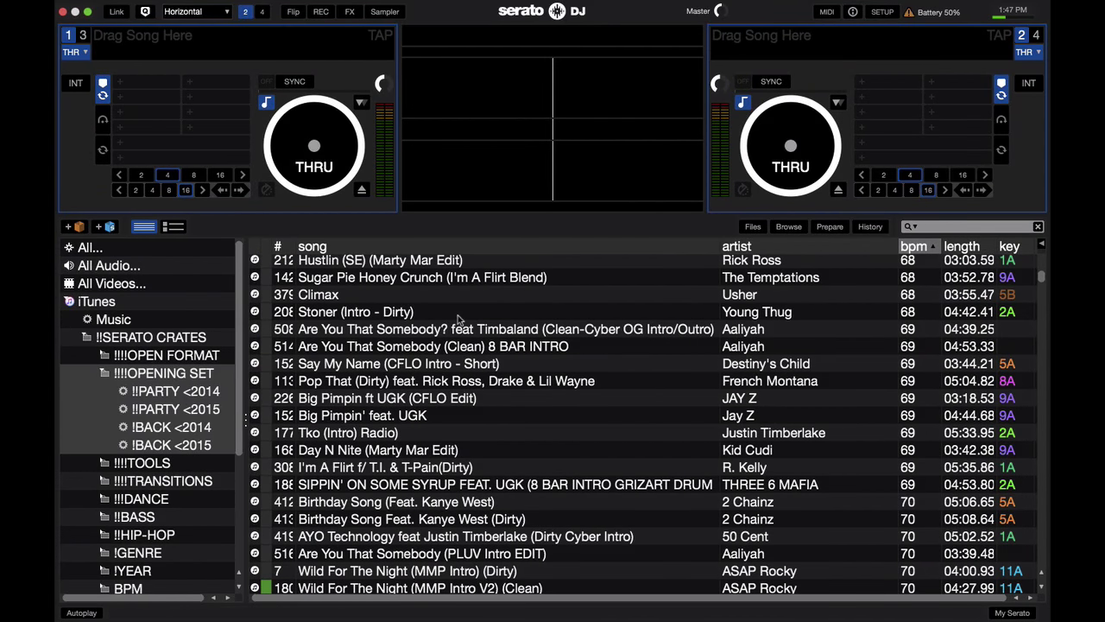
scroll(460, 320, "down", 6)
scroll(460, 319, "down", 2)
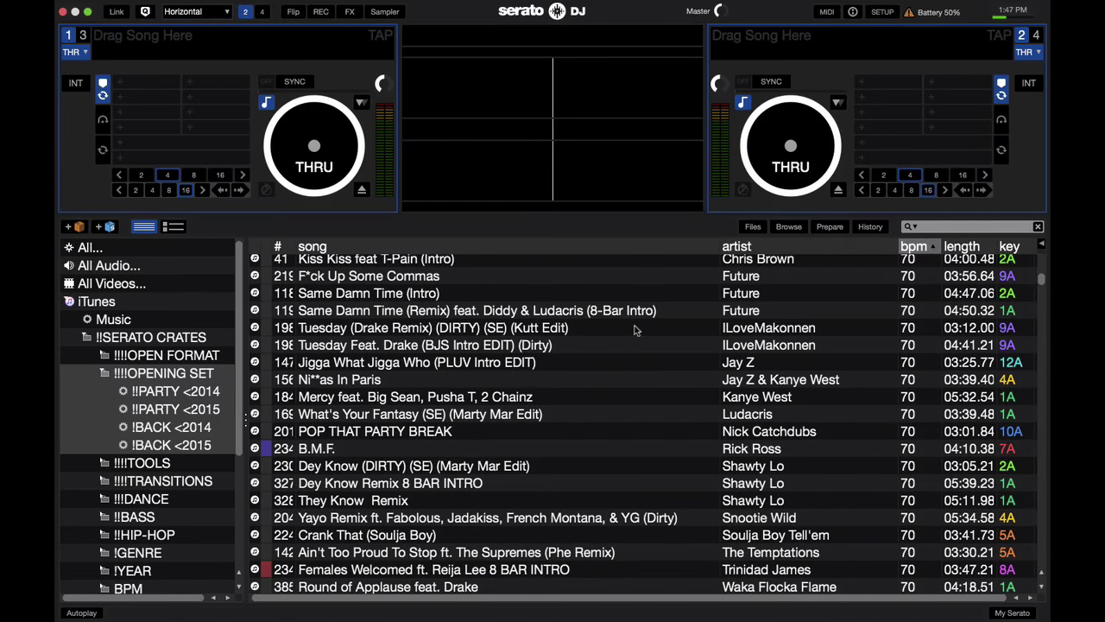
scroll(785, 311, "down", 10)
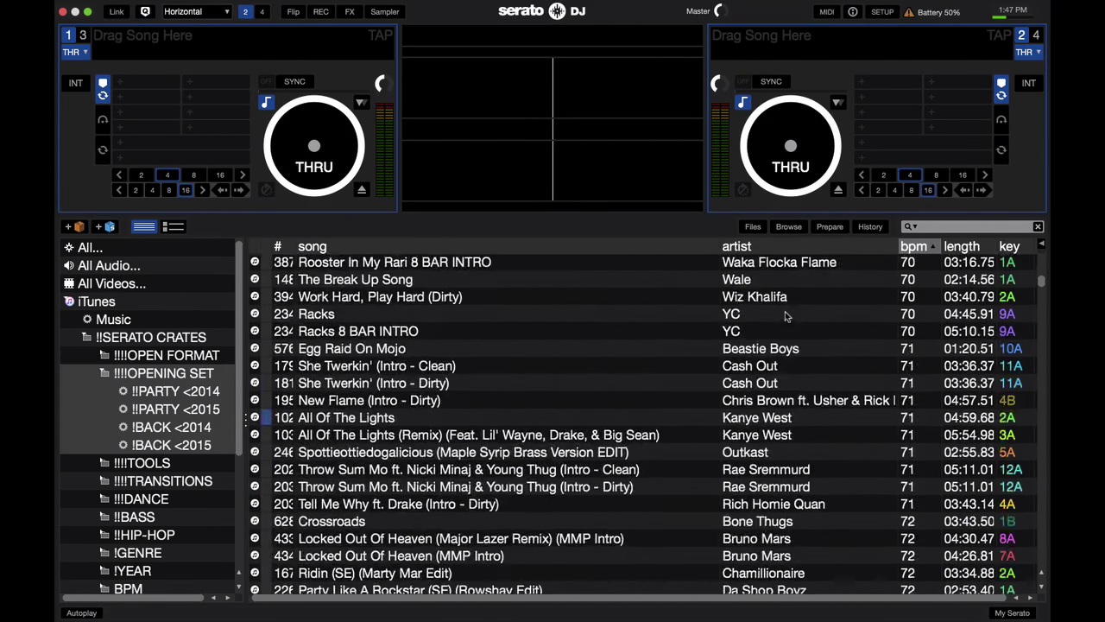
scroll(785, 311, "up", 20)
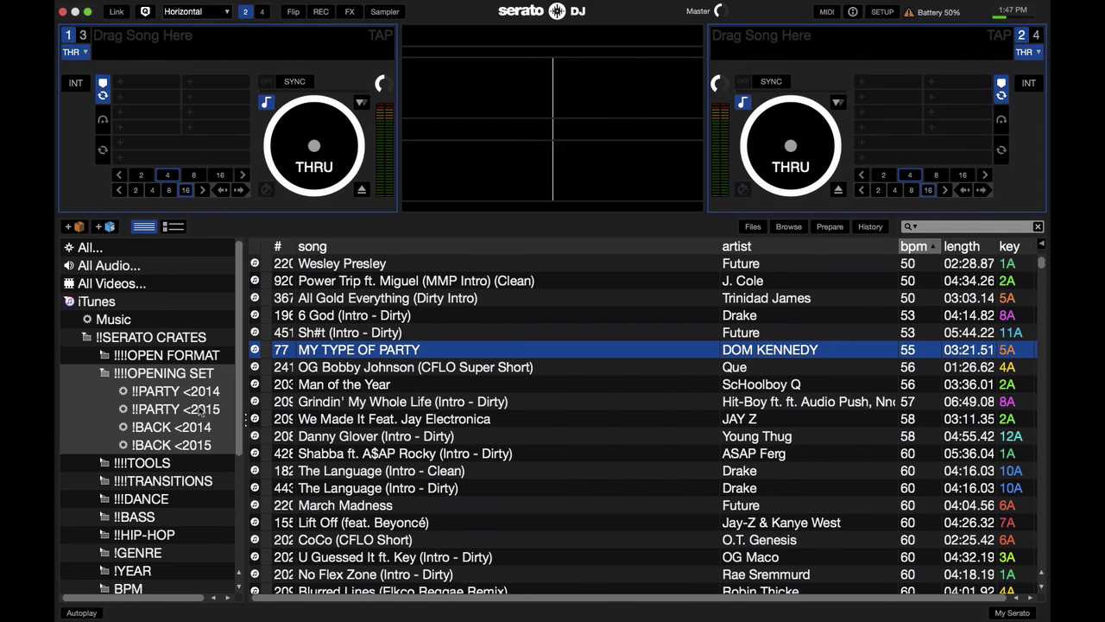
left_click(203, 410)
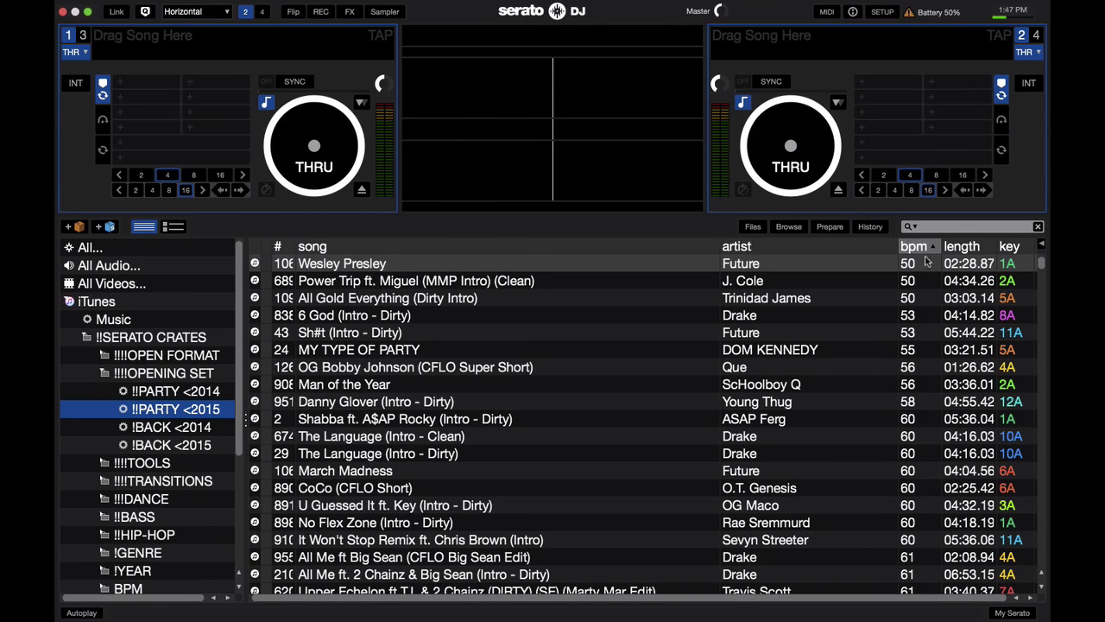
Try sorting by artist, song, length and key before returning to bpm
left_click(734, 247)
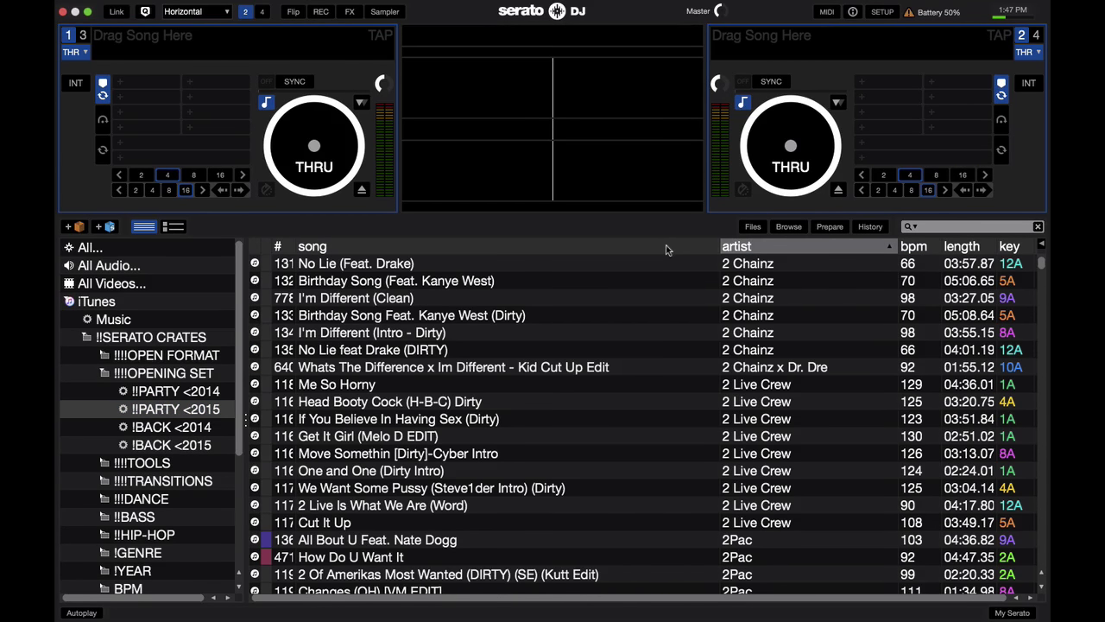
left_click(670, 248)
left_click(967, 247)
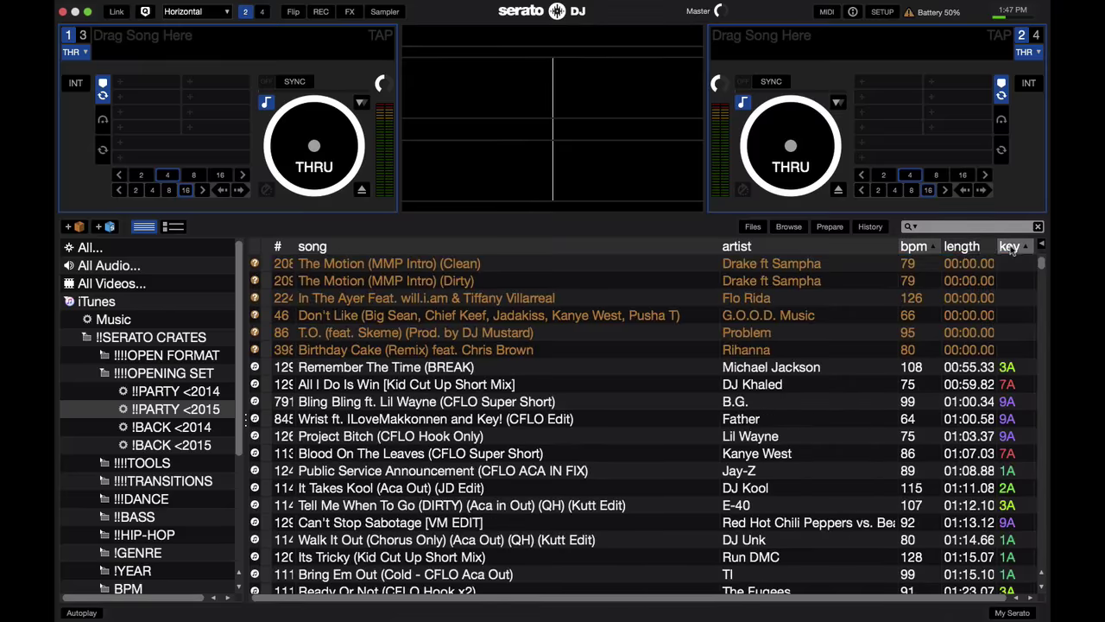
left_click(1009, 247)
left_click(962, 247)
left_click(864, 249)
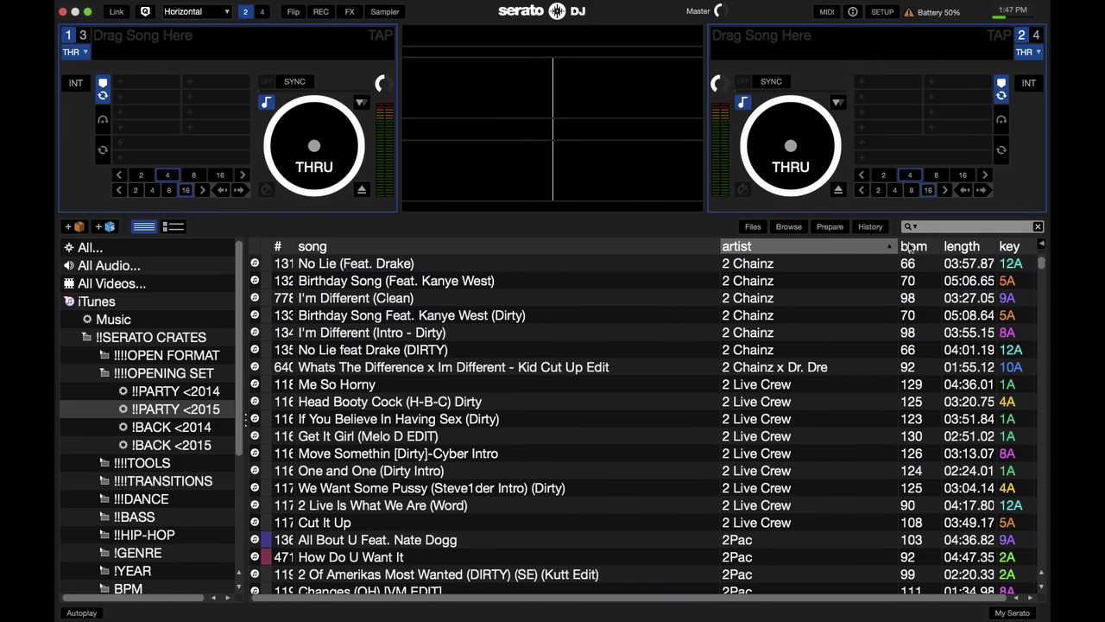
left_click(913, 248)
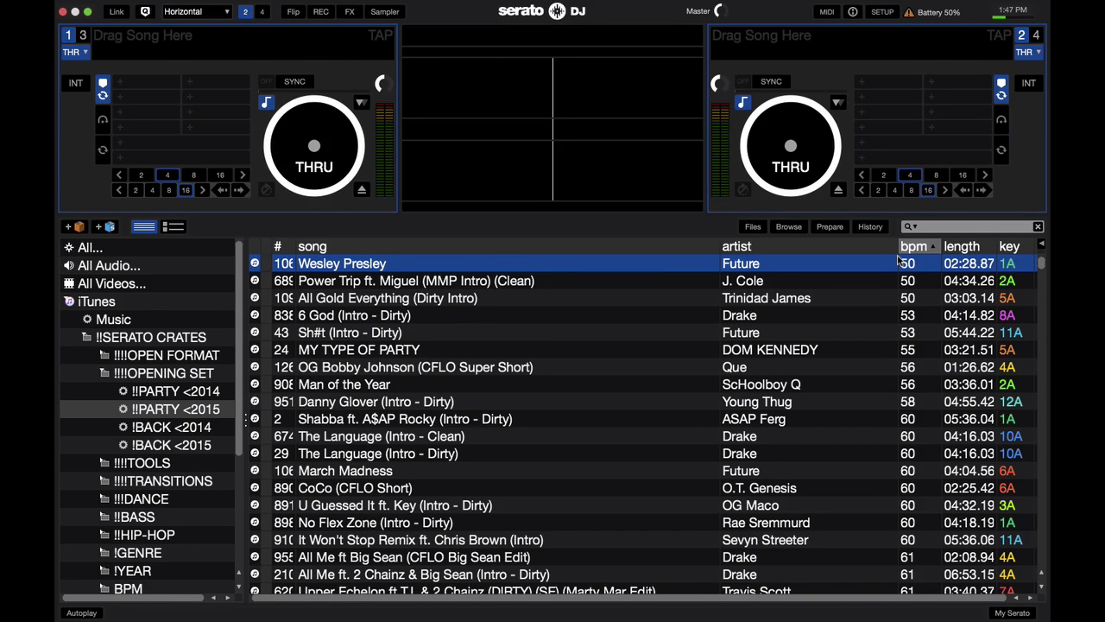
Sort by artist so 2 Chainz, 2Pac and 50 Cent tracks group together
left_click(821, 247)
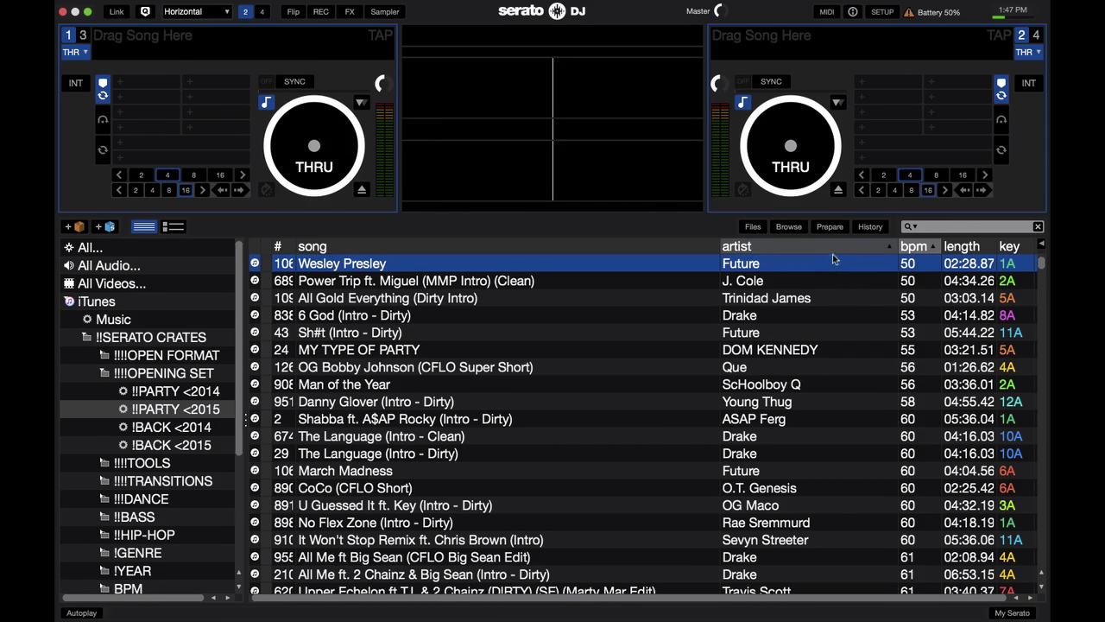
left_click(830, 242)
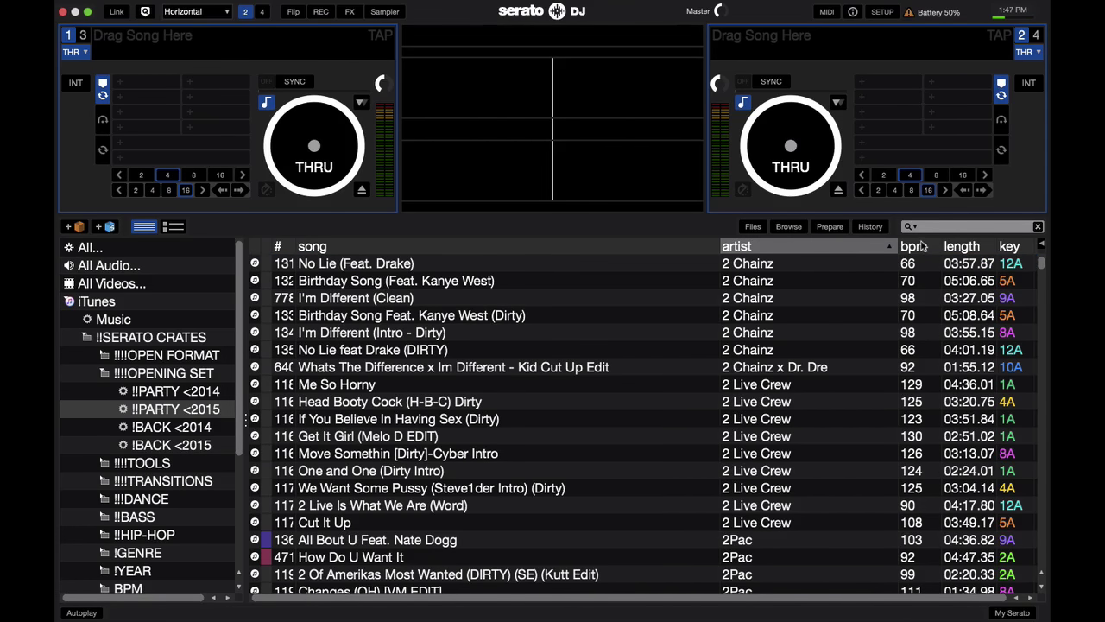
scroll(878, 303, "down", 1)
scroll(879, 303, "up", 1)
scroll(830, 402, "down", 6)
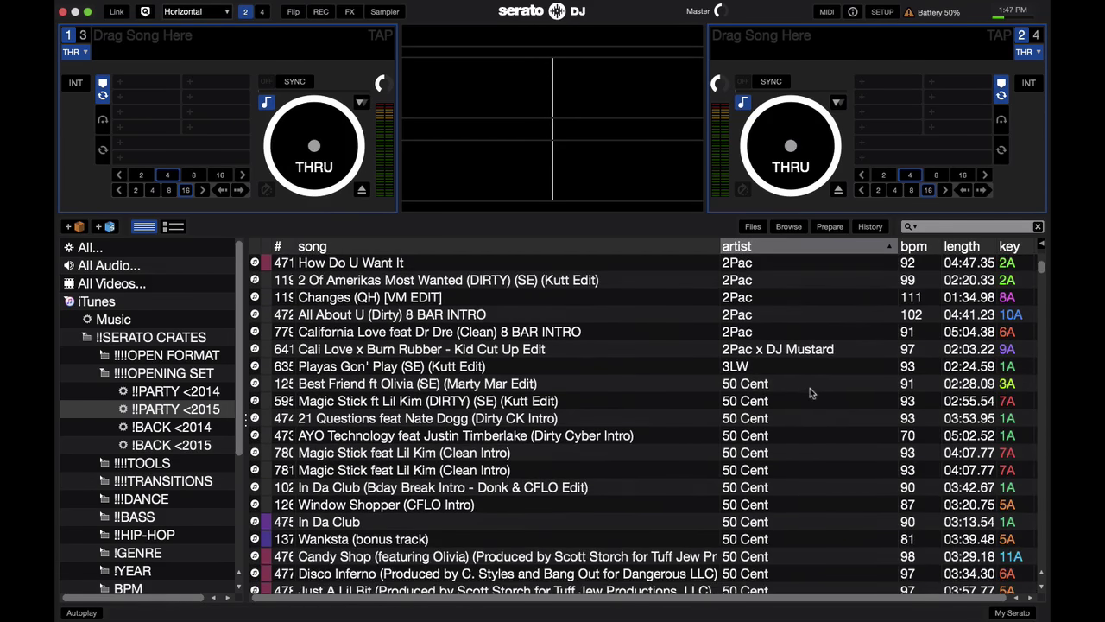
scroll(810, 388, "down", 3)
scroll(896, 337, "up", 2)
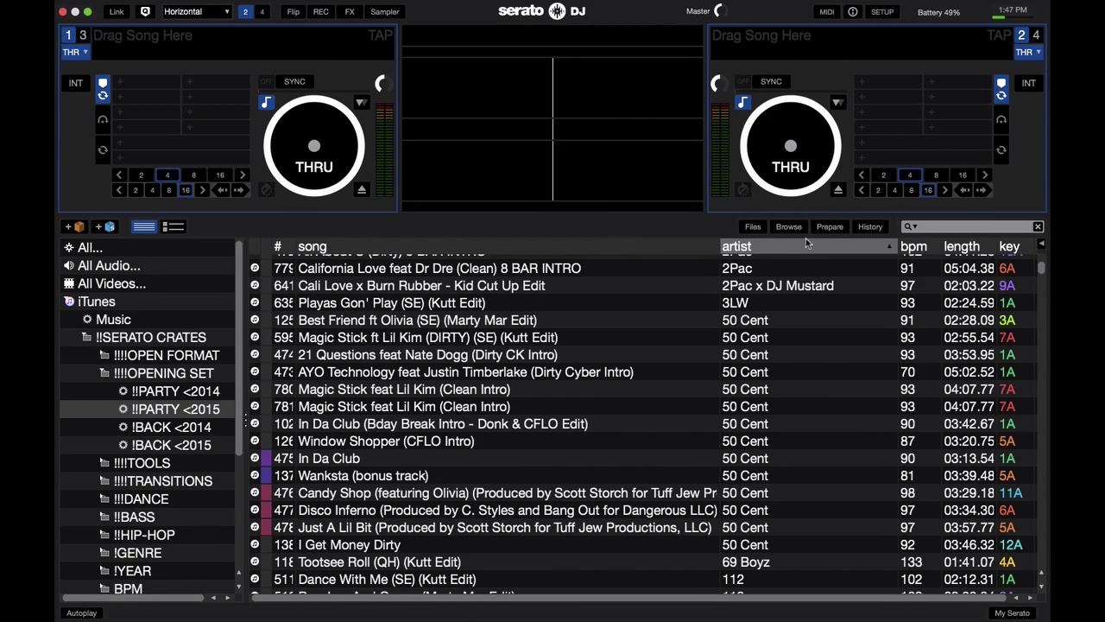
Show the column chooser menu from the track list header row
right_click(570, 254)
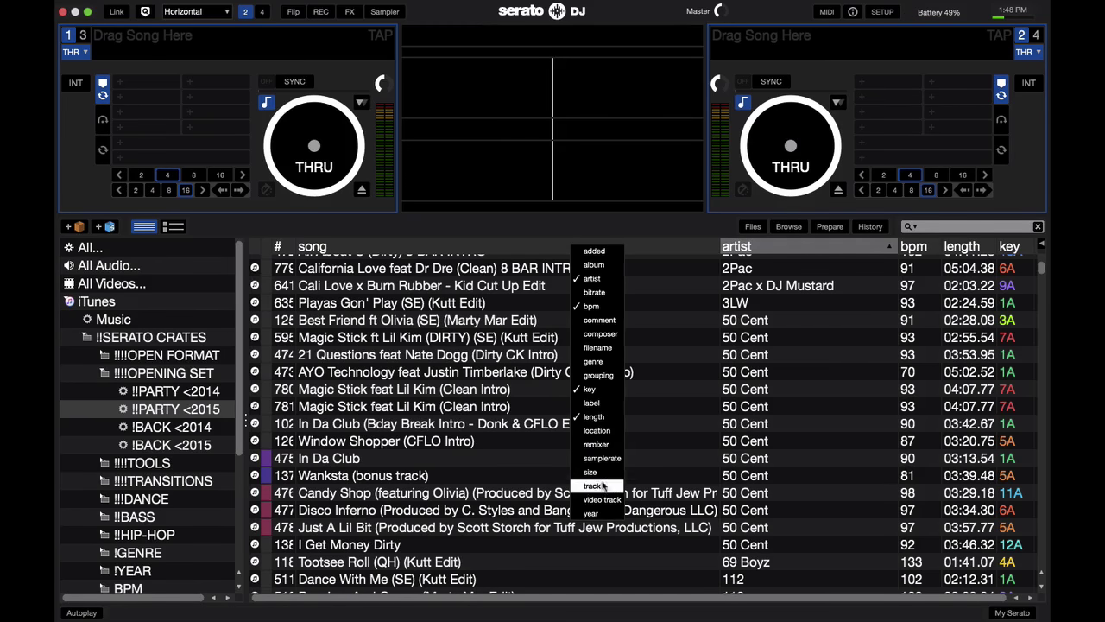
Dismiss the column list and cycle through artist, song title and bpm sorts
left_click(654, 300)
left_click(834, 247)
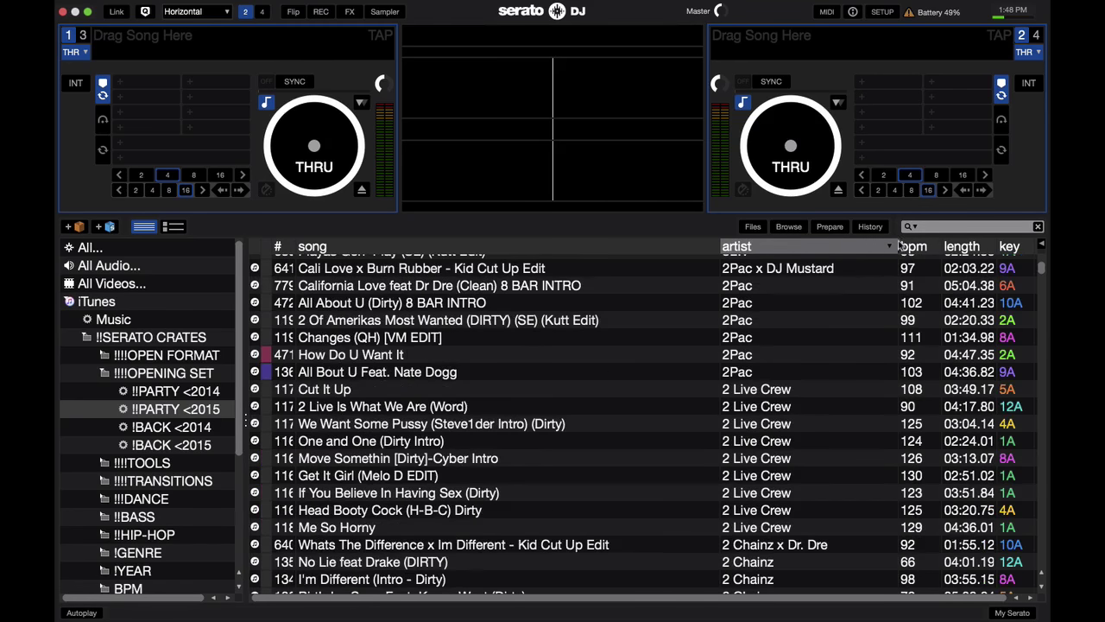
left_click(913, 247)
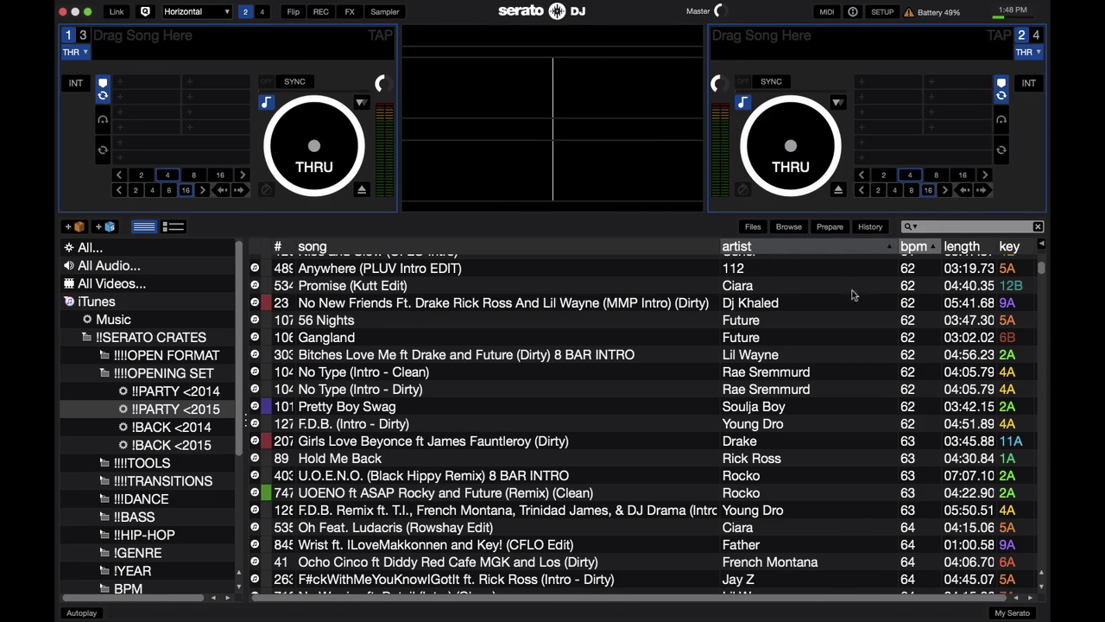
scroll(854, 295, "up", 10)
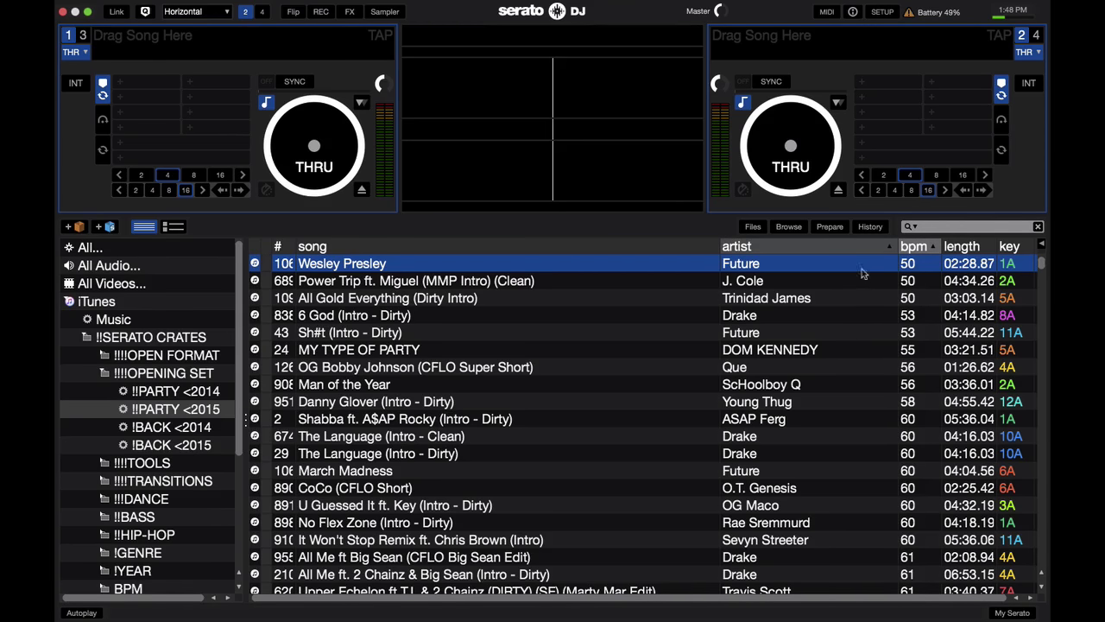
left_click(689, 248)
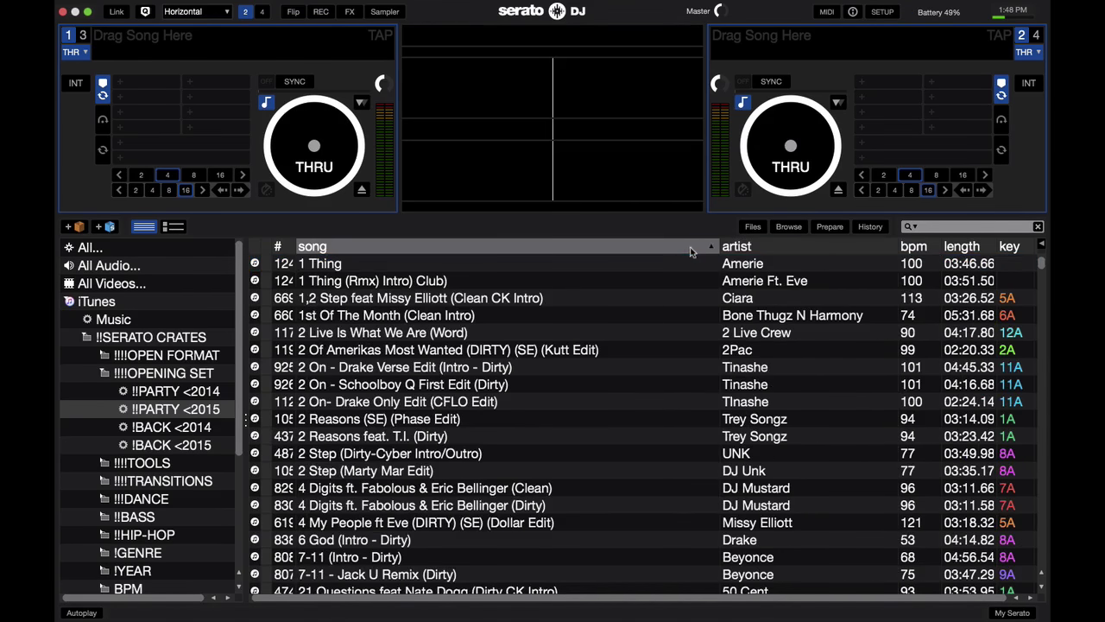
left_click(903, 248)
left_click(902, 249)
Sort by artist, then by bpm ascending so tempos run from 58 to 62
left_click(894, 250)
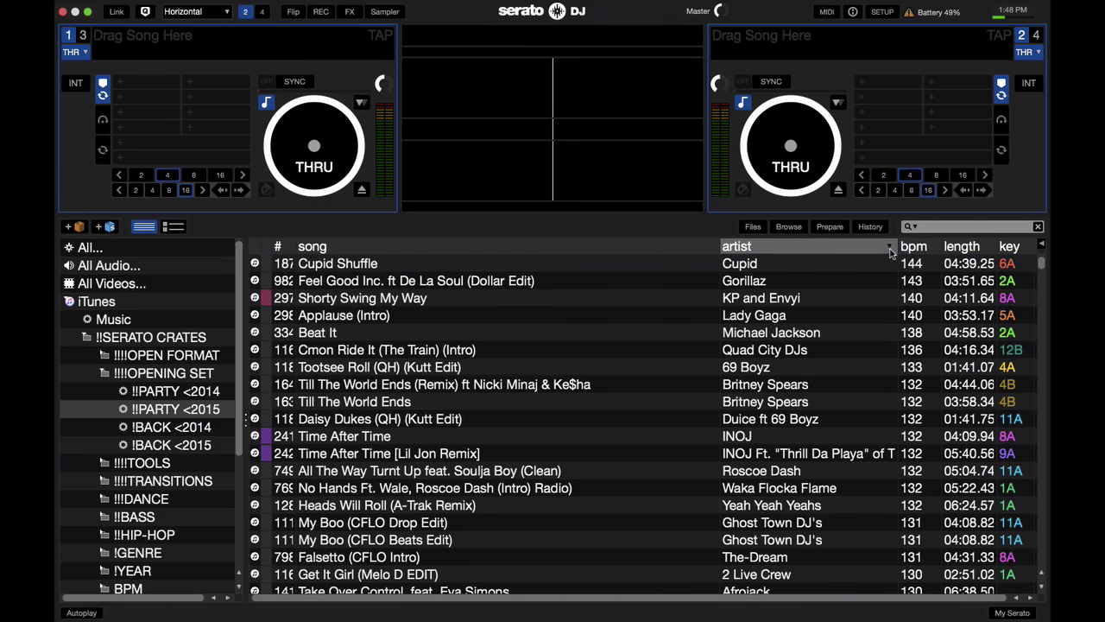
left_click(920, 251)
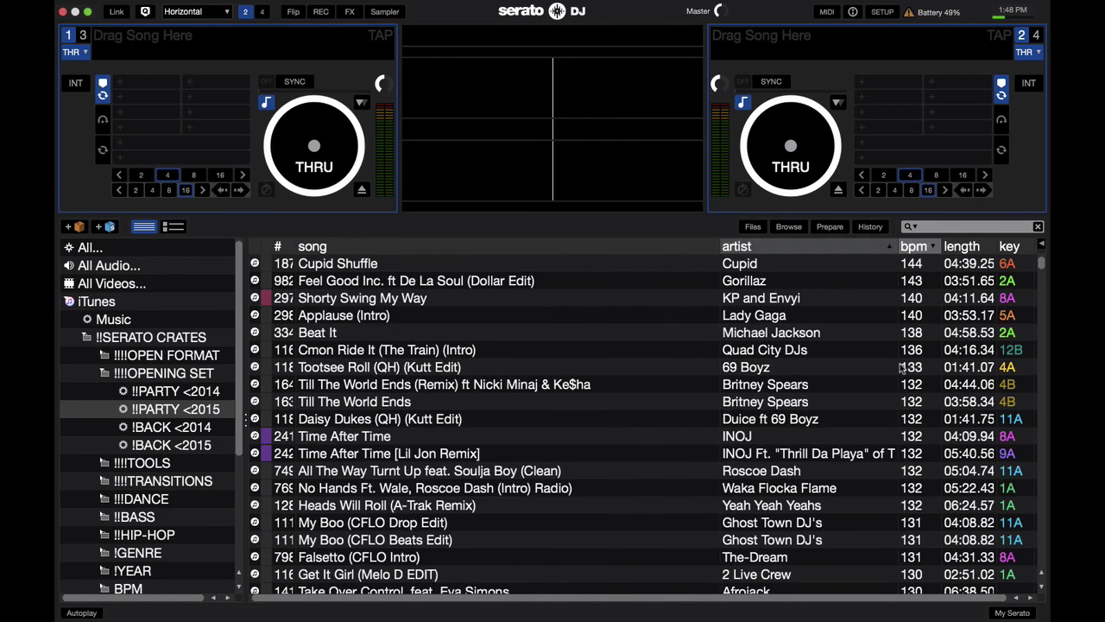
scroll(902, 367, "down", 5)
scroll(906, 345, "up", 5)
left_click(919, 249)
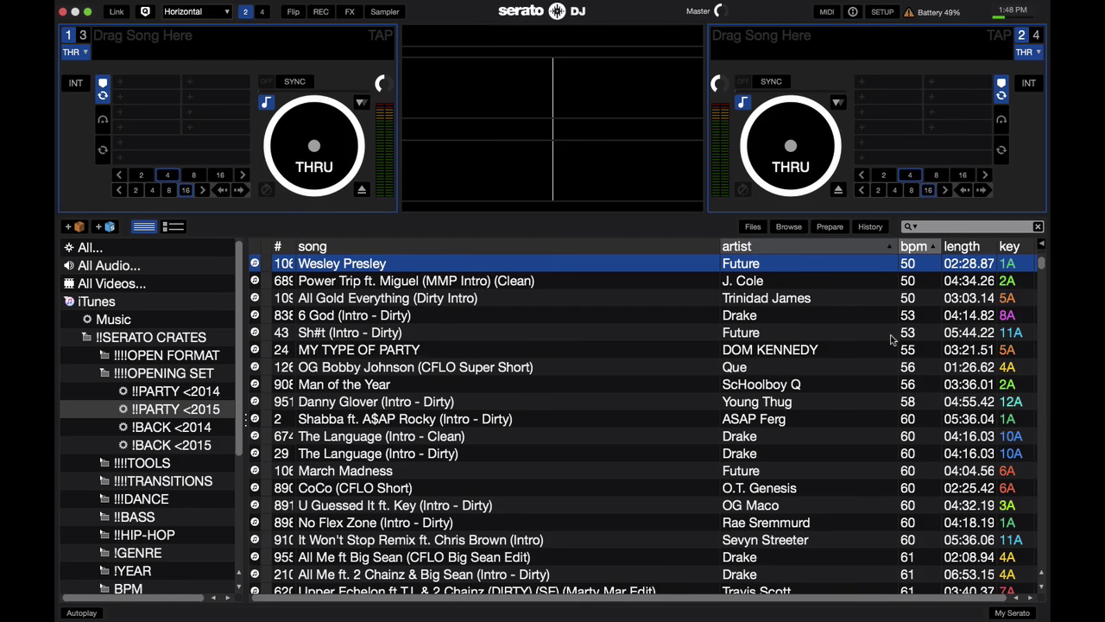
scroll(892, 339, "down", 4)
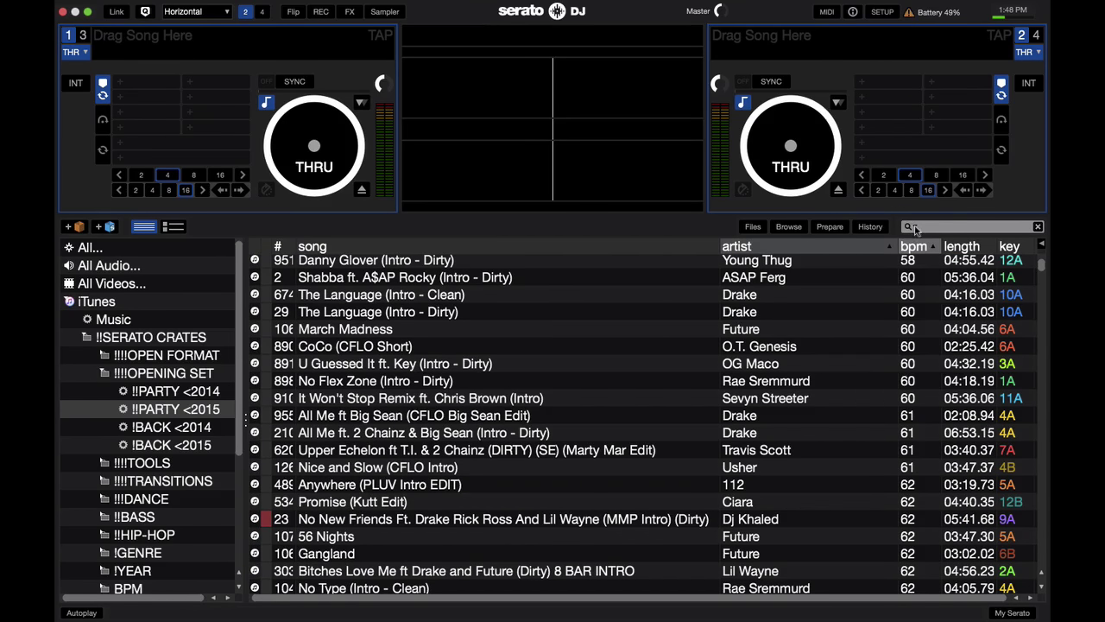
Search for 'futu' and then 'discl', clear each, and show the searched-fields list
left_click(913, 227)
left_click(983, 226)
type("future")
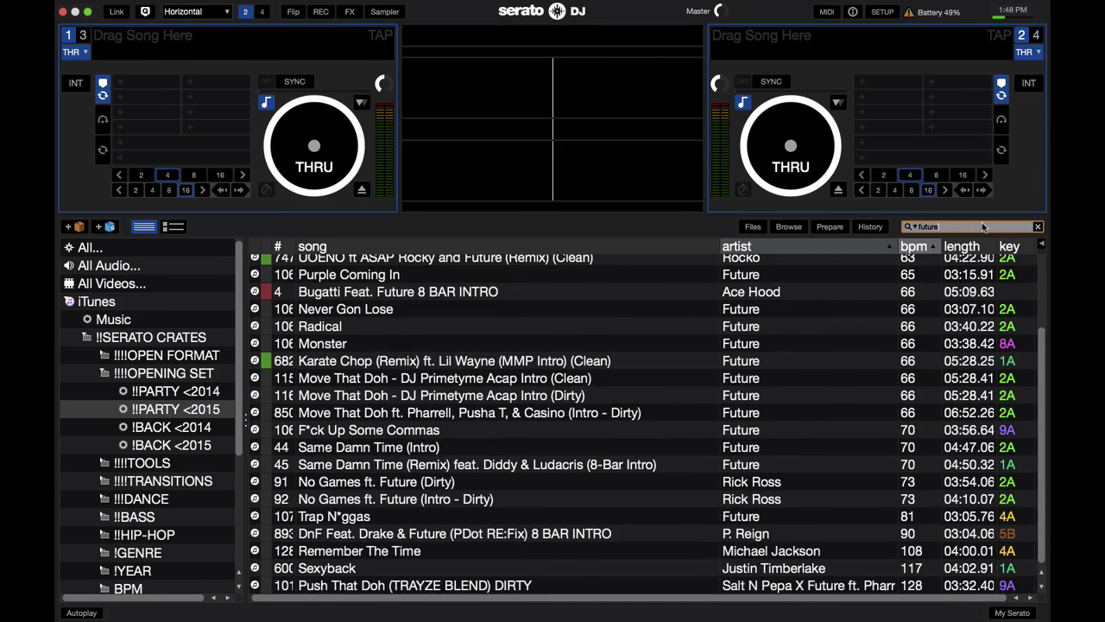
key("BackSpace")
key("BackSpace")
key("BackSpace")
key("BackSpace")
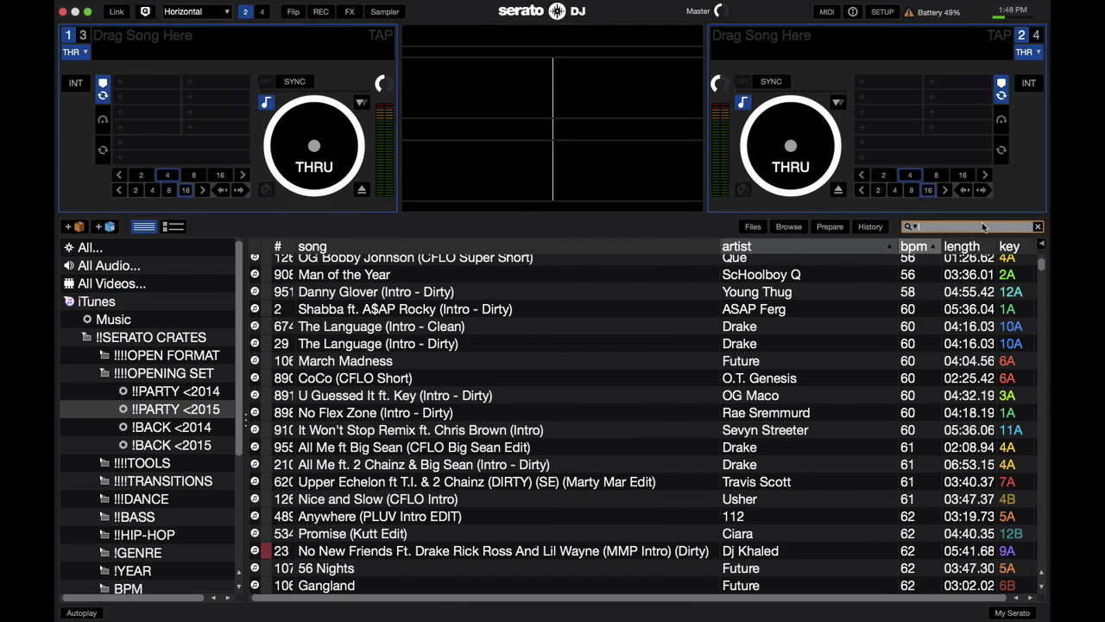
type("disclo")
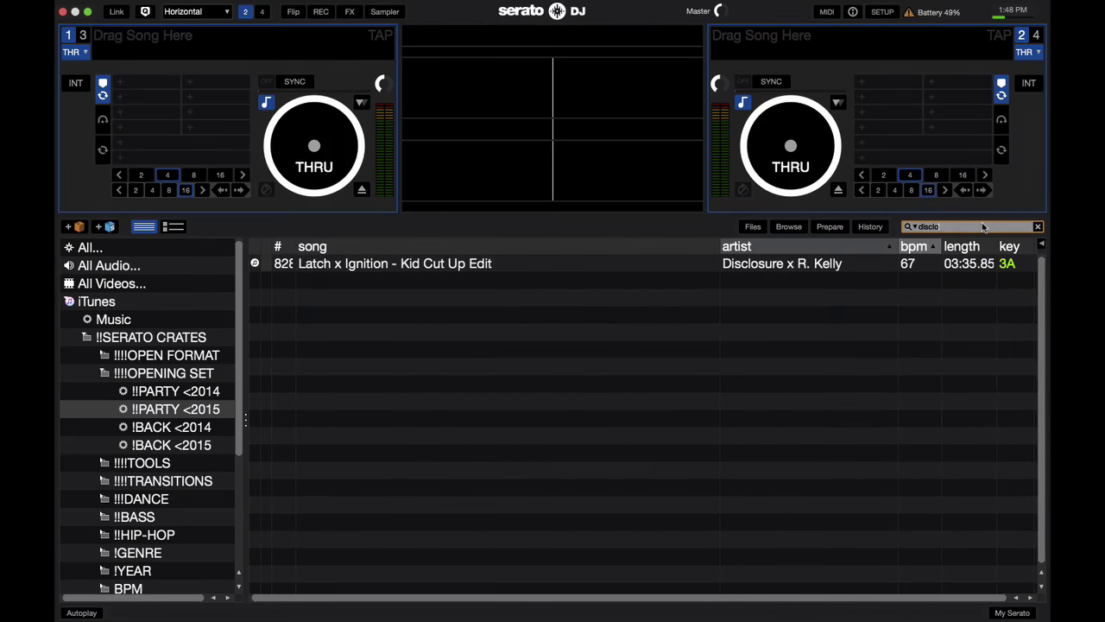
key("BackSpace")
key("BackSpace")
key("BackSpace")
key("BackSpace")
key("BackSpace")
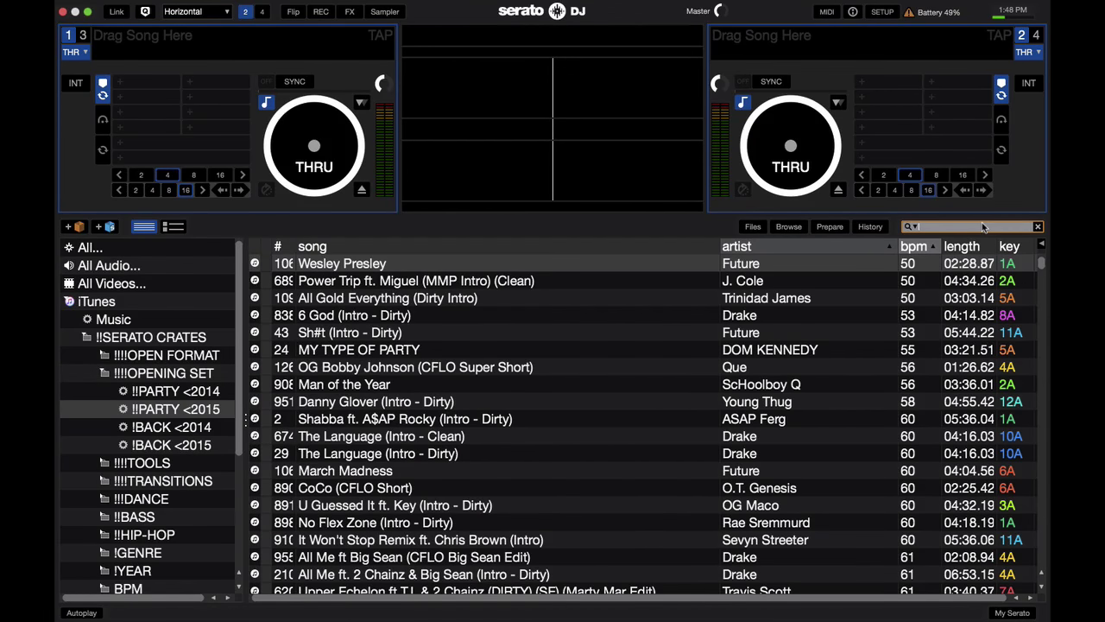
left_click(912, 227)
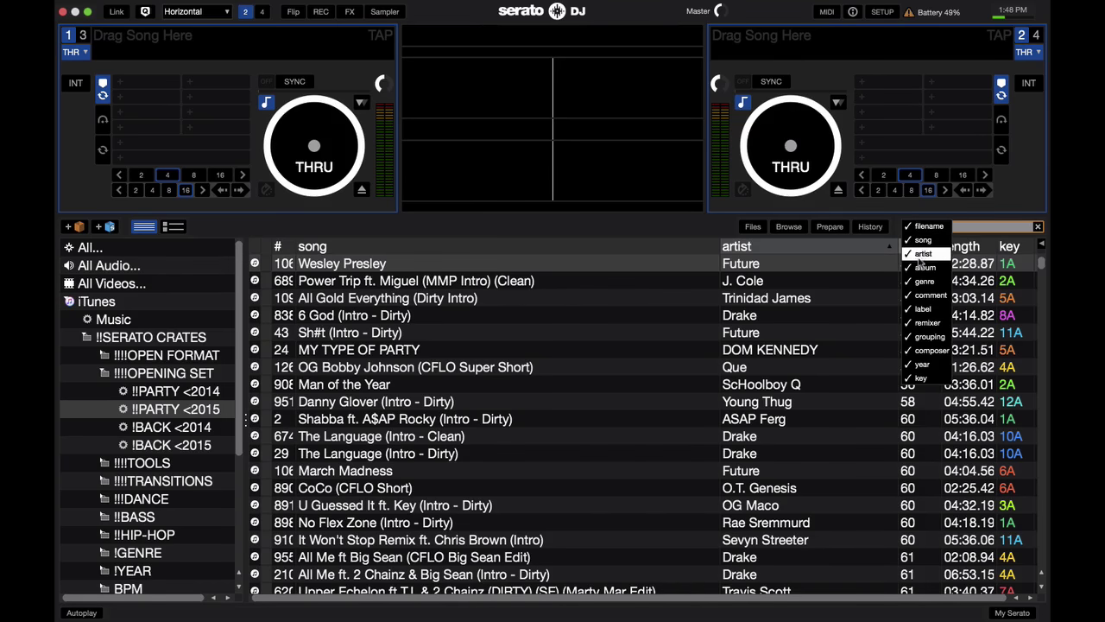
left_click(877, 317)
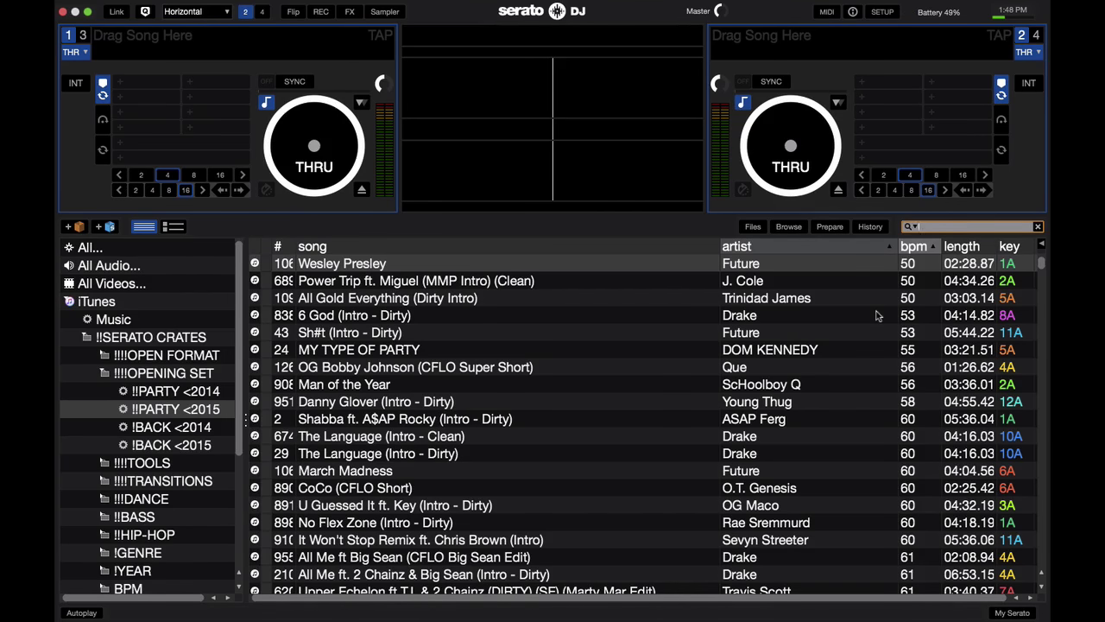
left_click(912, 227)
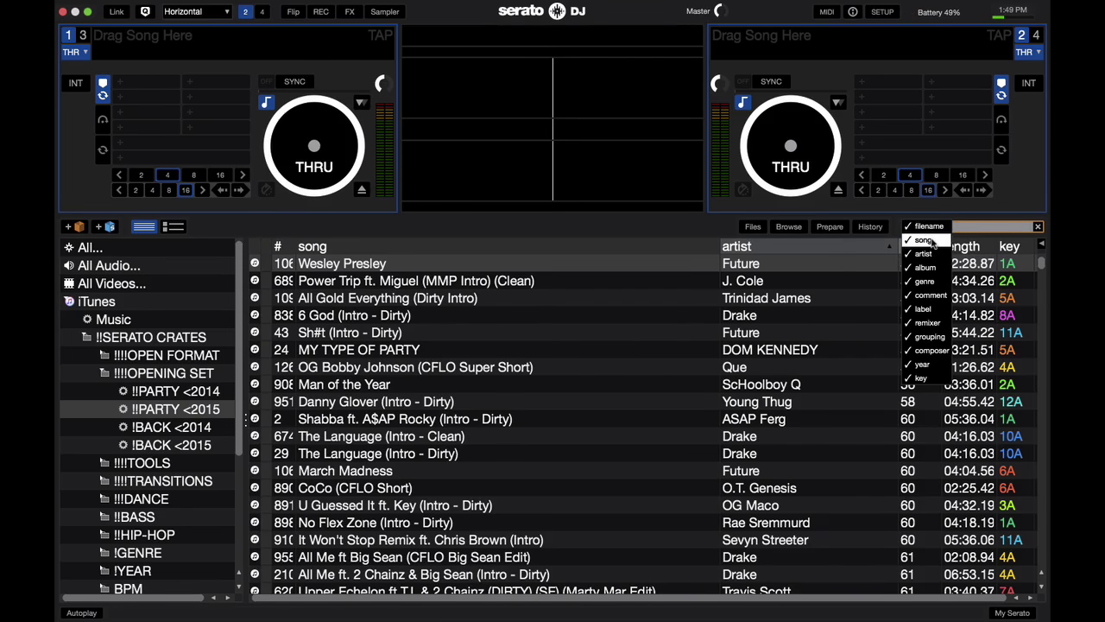
left_click(968, 227)
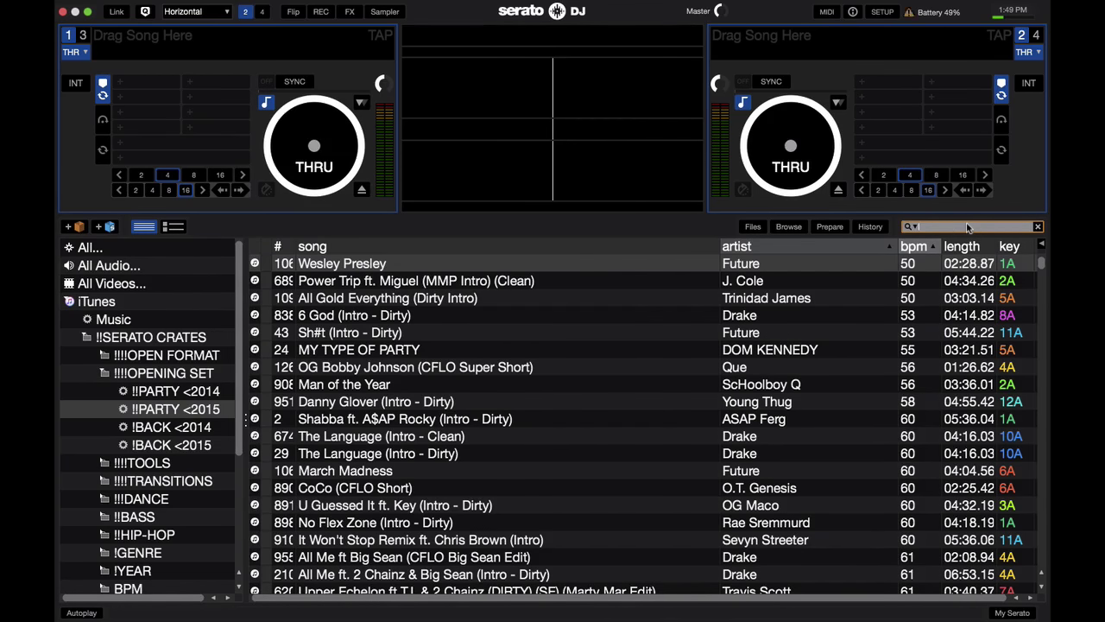
left_click(910, 228)
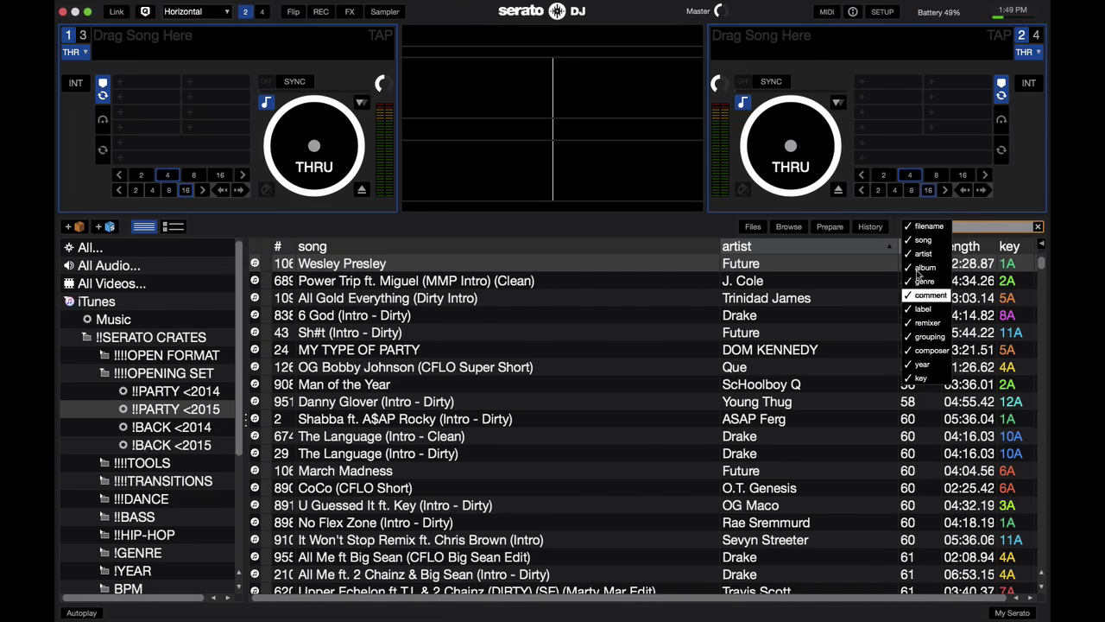
left_click(764, 352)
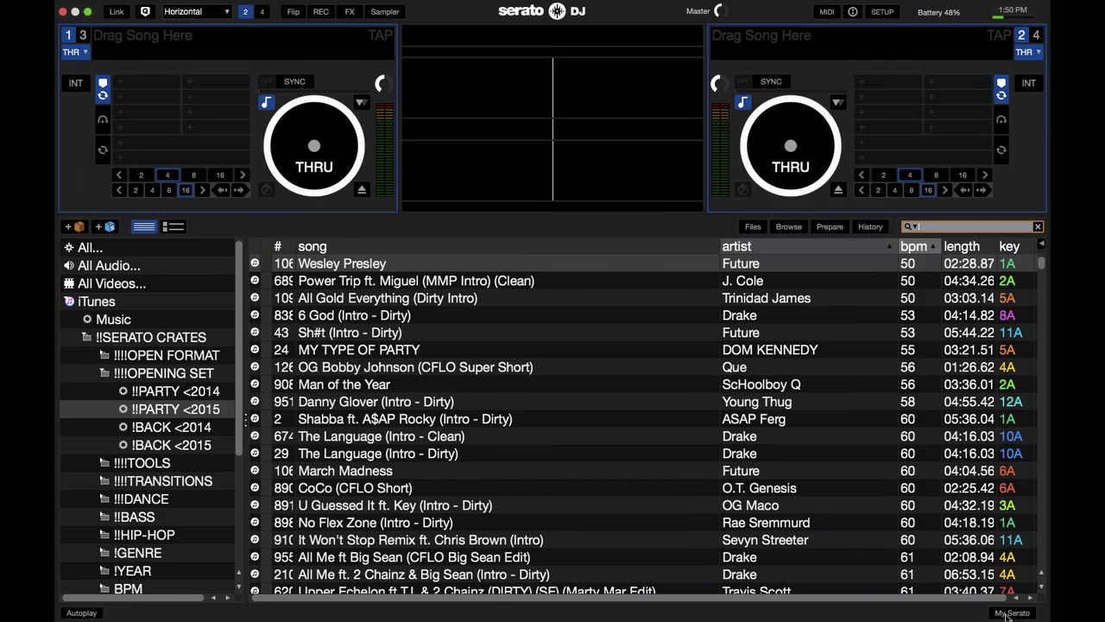
Toggle the My Serato panel open and closed twice, leaving it closed
left_click(1008, 613)
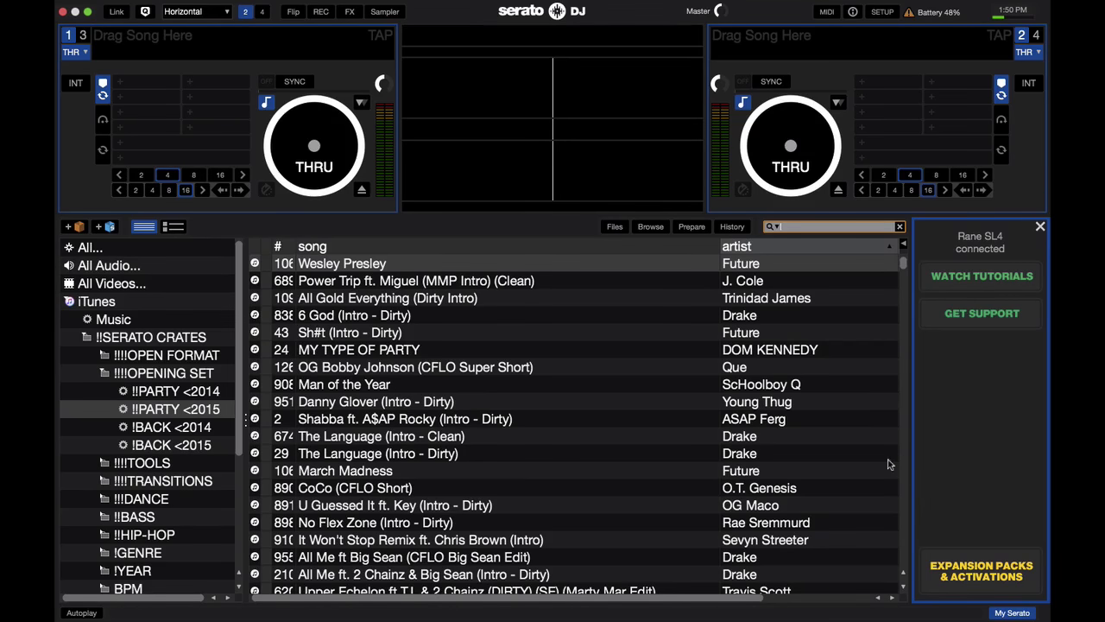
left_click(1012, 613)
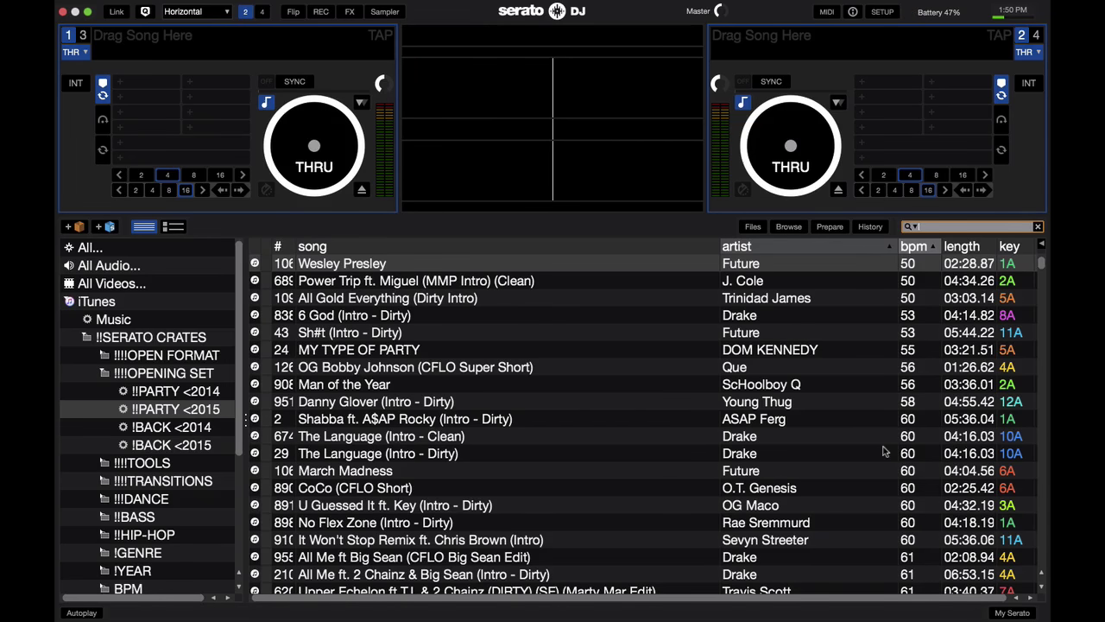
left_click(1000, 613)
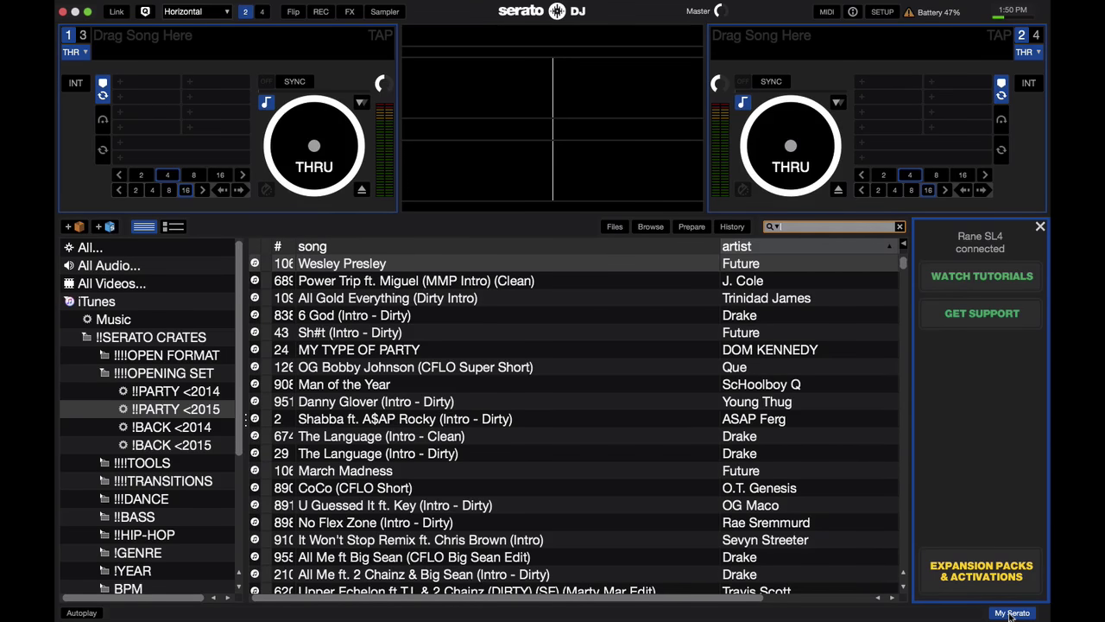
left_click(1012, 613)
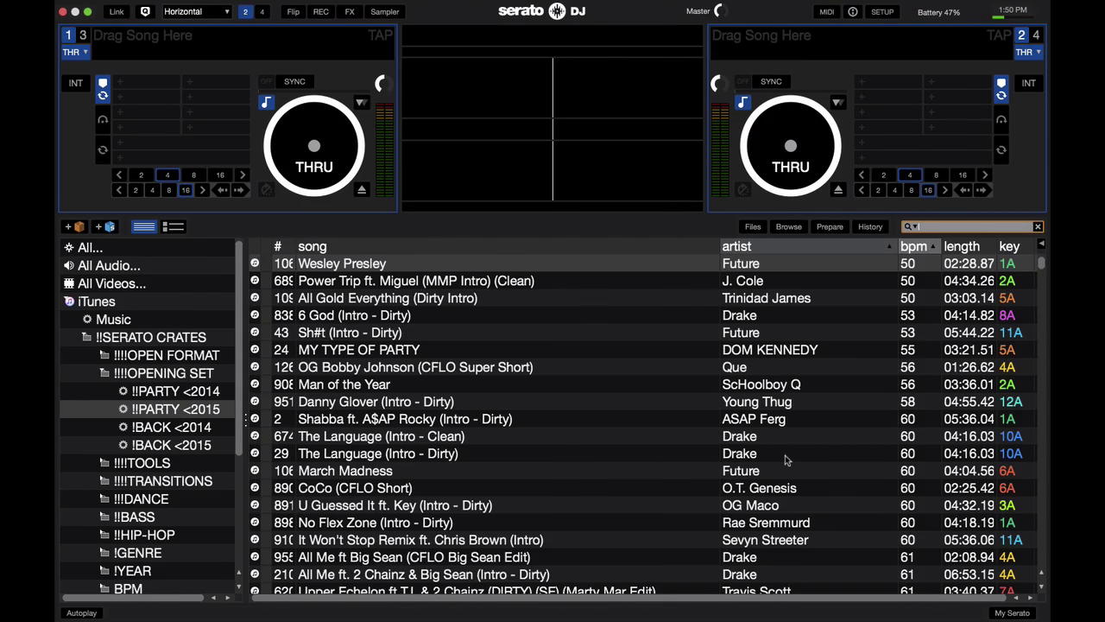